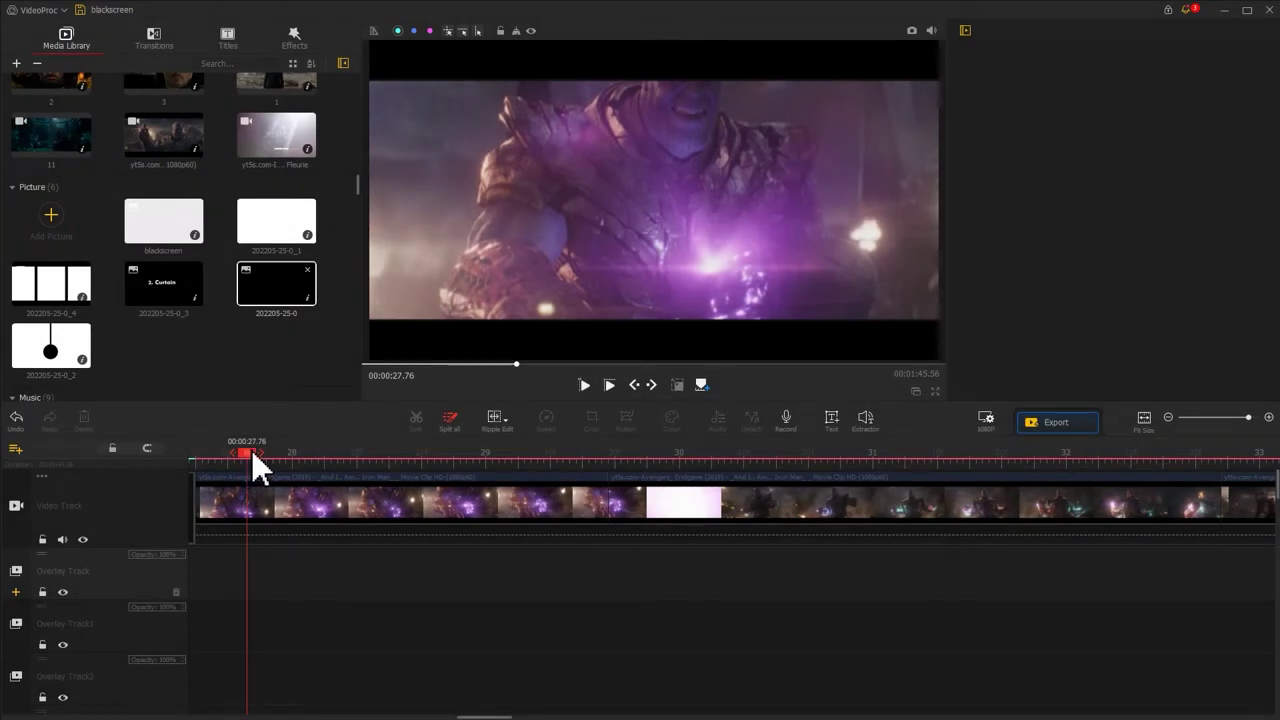
# Place the black picture on the overlay track and paste copies at later moments, up to 29.56.
pyautogui.moveTo(273, 290); pyautogui.dragTo(283, 568)
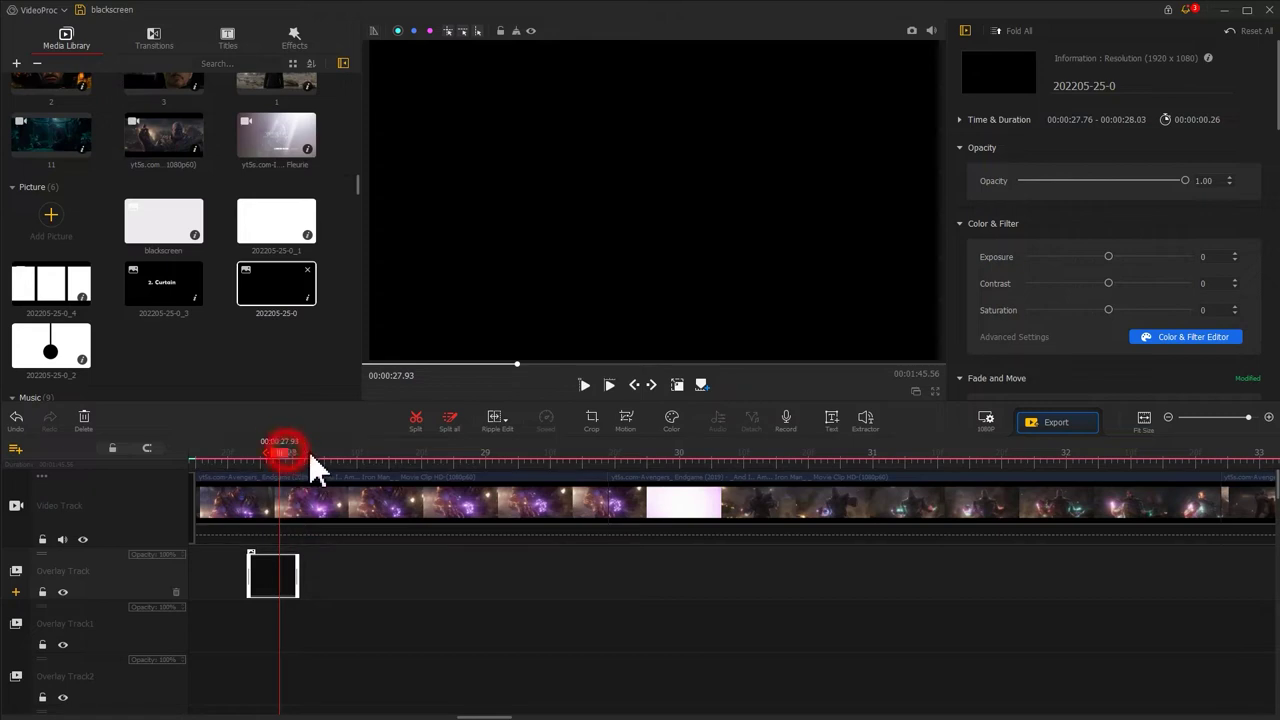
pyautogui.moveTo(308, 452); pyautogui.dragTo(597, 455)
pyautogui.hotkey('ctrl', 'v')
pyautogui.hotkey('ctrl', 'v')
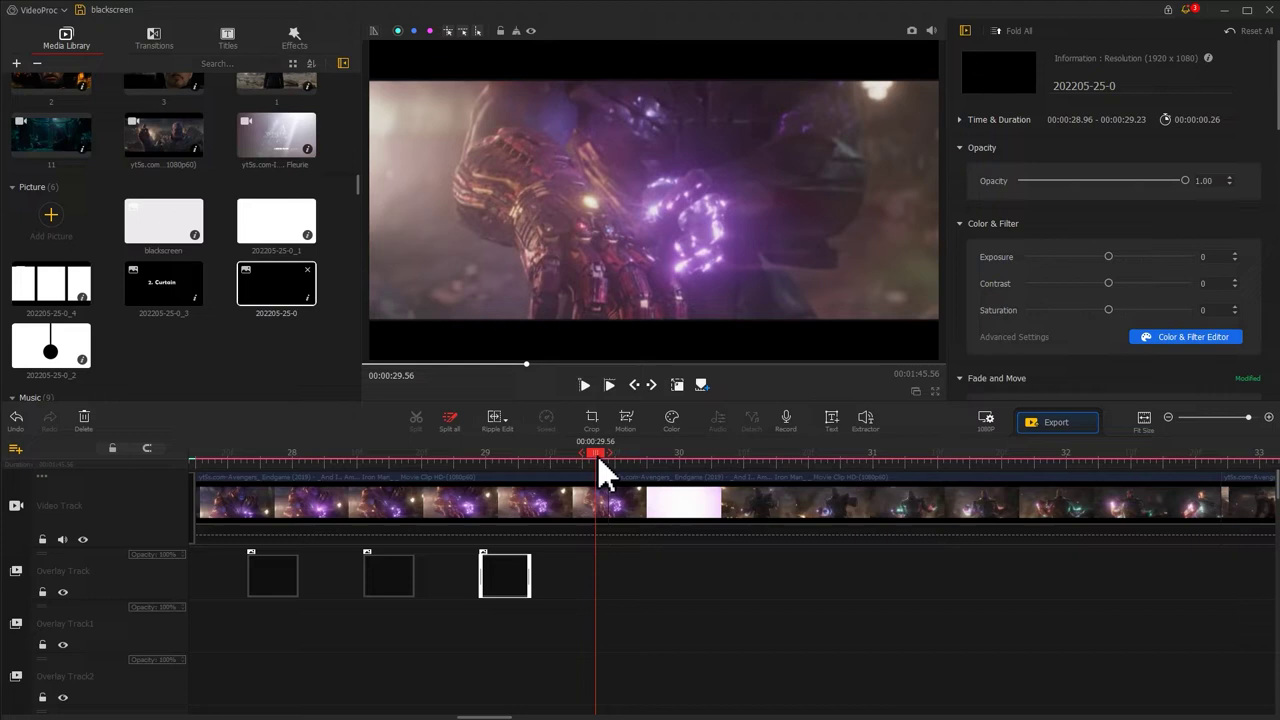
pyautogui.hotkey('ctrl', 'v')
# Paste a fifth black clip at 00:00:30.16 and stretch it to 1.16 seconds.
pyautogui.hotkey('ctrl', 'a')
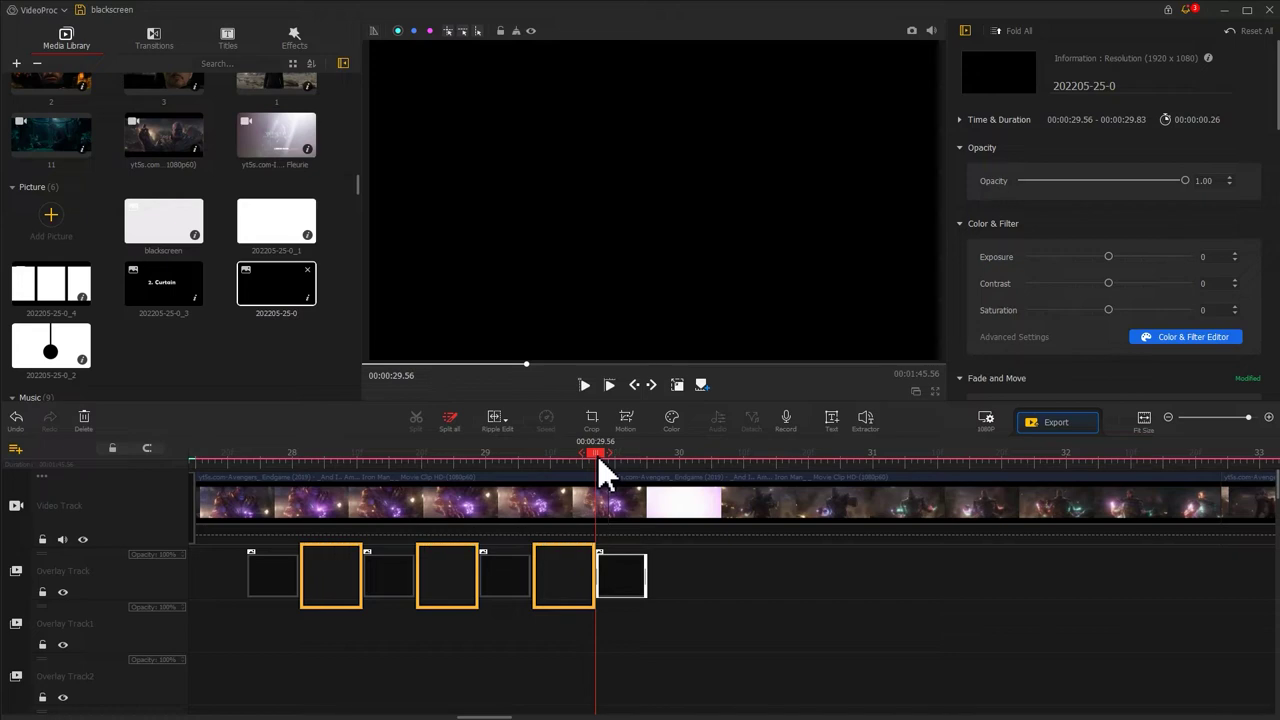
pyautogui.moveTo(600, 470); pyautogui.dragTo(716, 474)
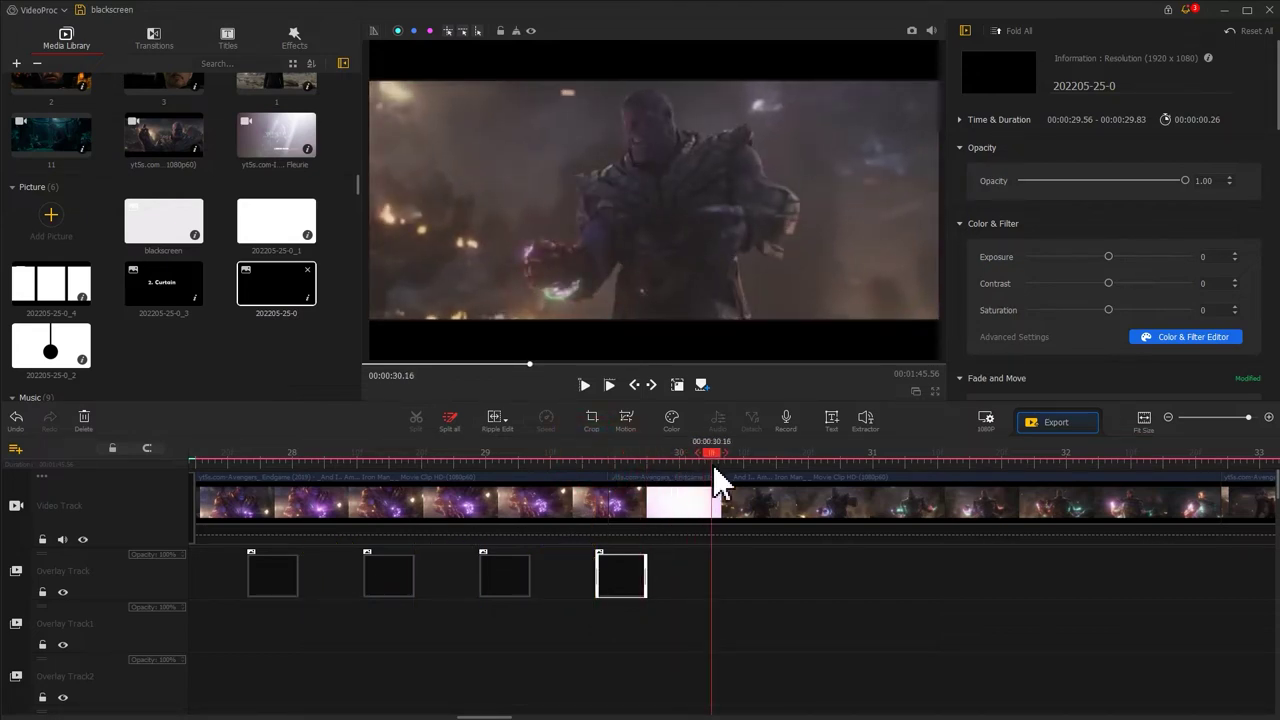
pyautogui.hotkey('ctrl', 'v')
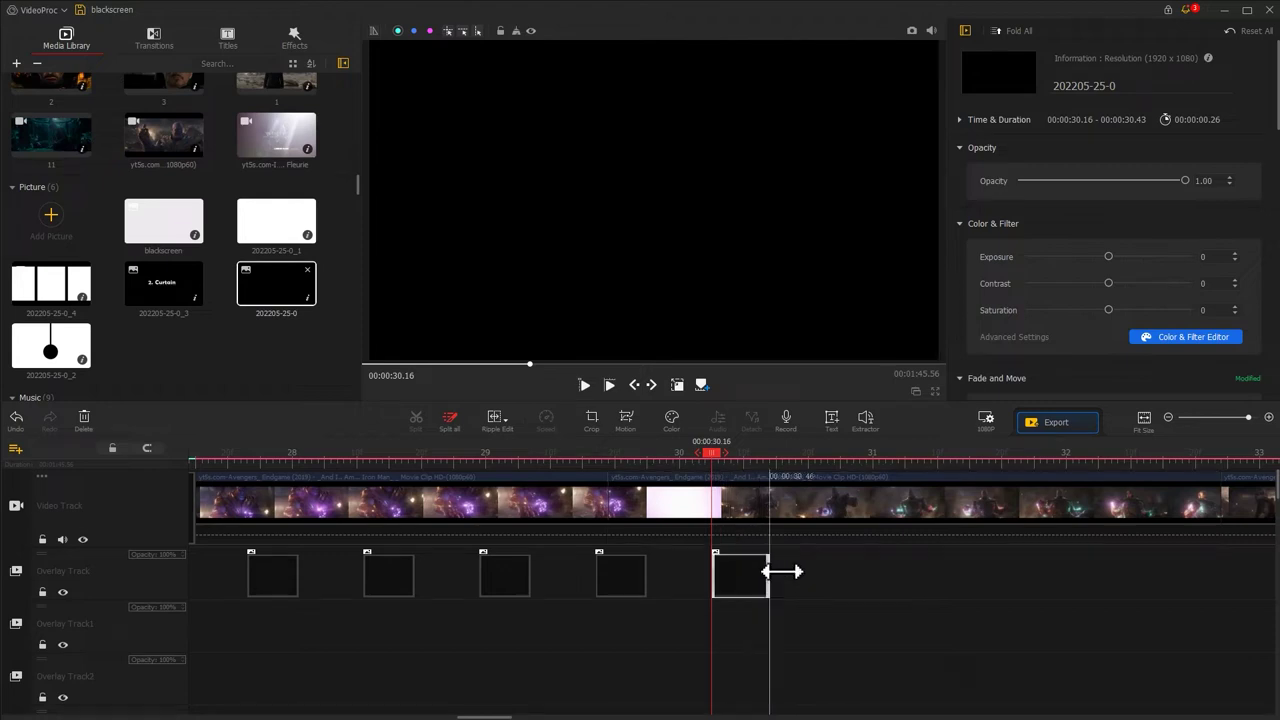
pyautogui.moveTo(782, 571); pyautogui.dragTo(937, 579)
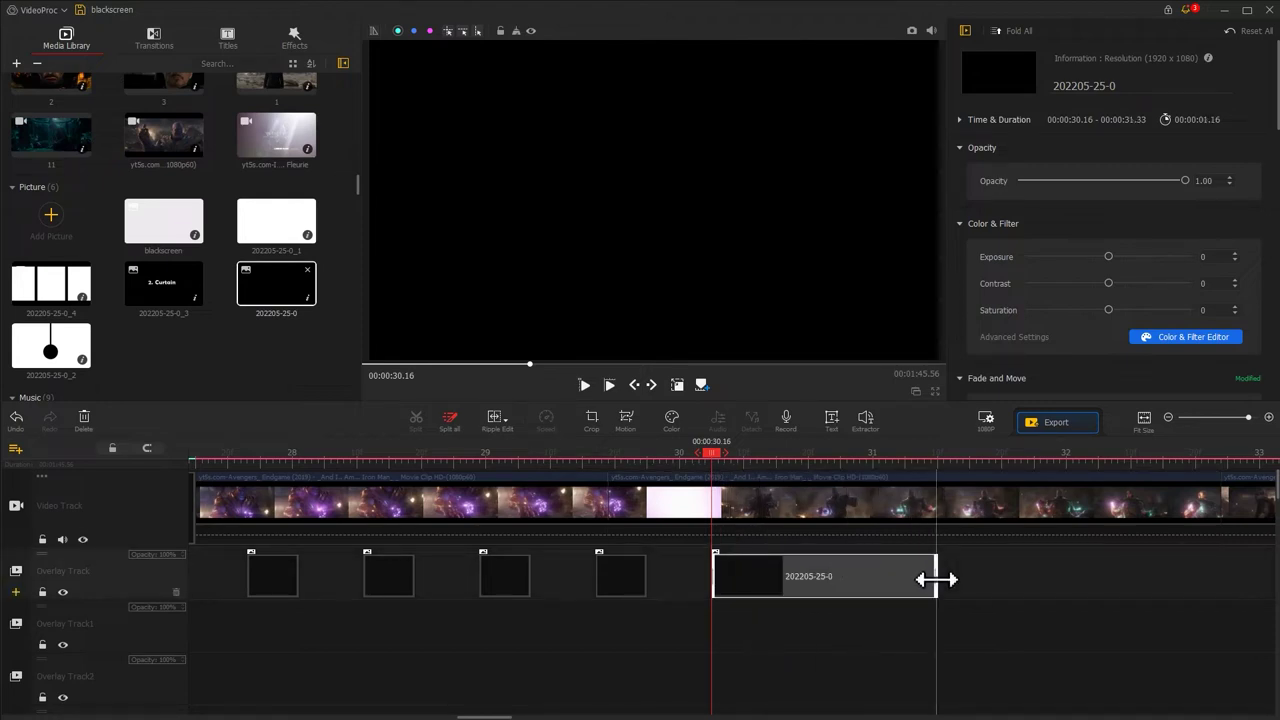
# Paste a black clip copy near 31.43 and a very short black flash at 31.46.
pyautogui.click(955, 452)
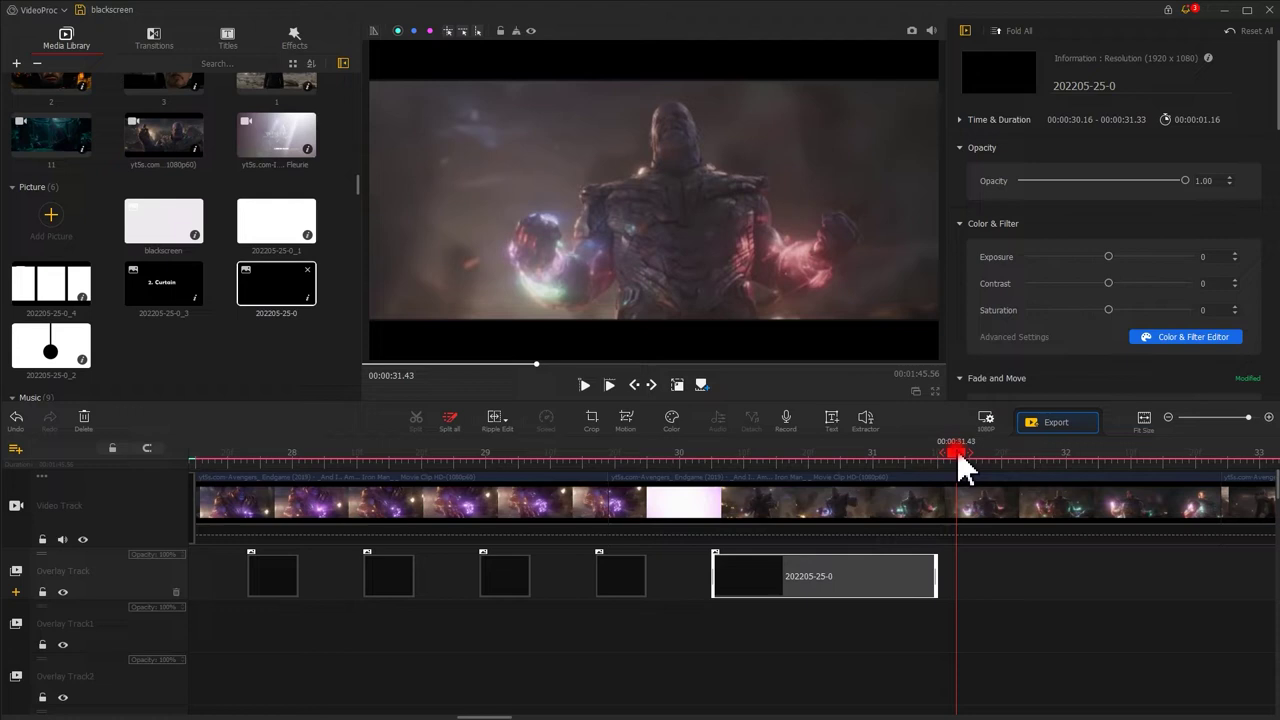
pyautogui.hotkey('ctrl', 'v')
pyautogui.click(957, 452)
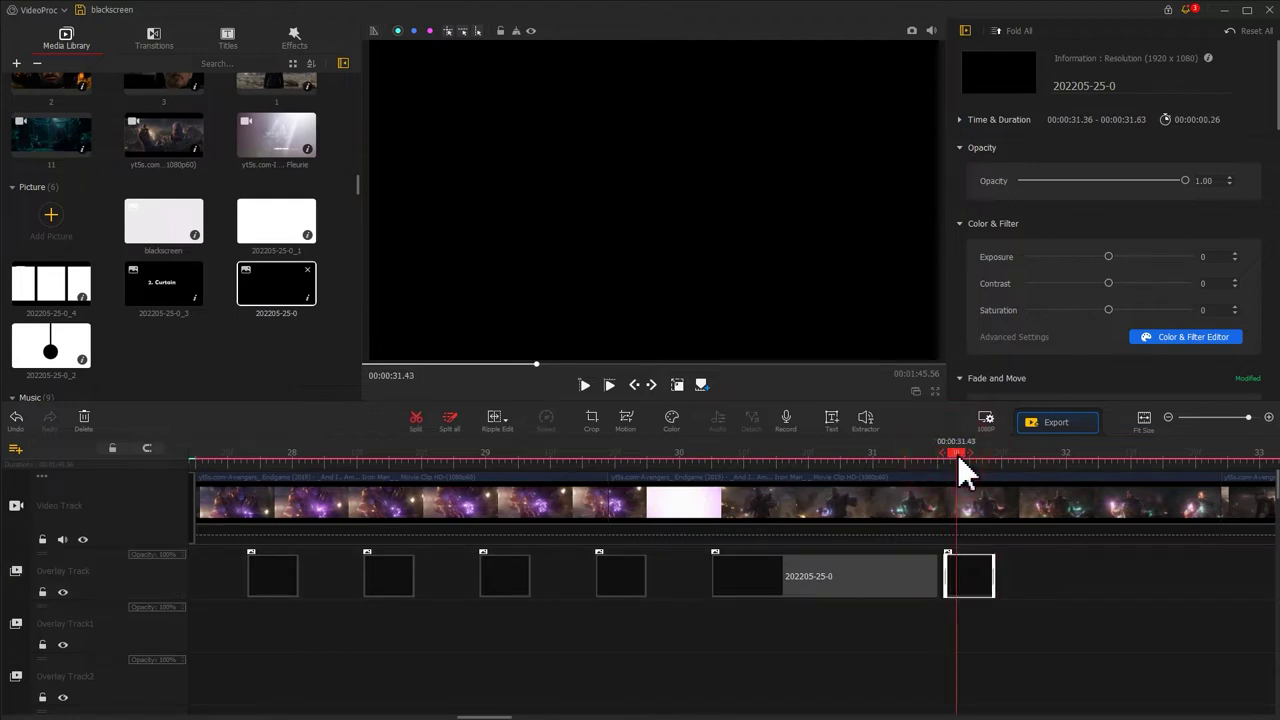
pyautogui.press('Left')
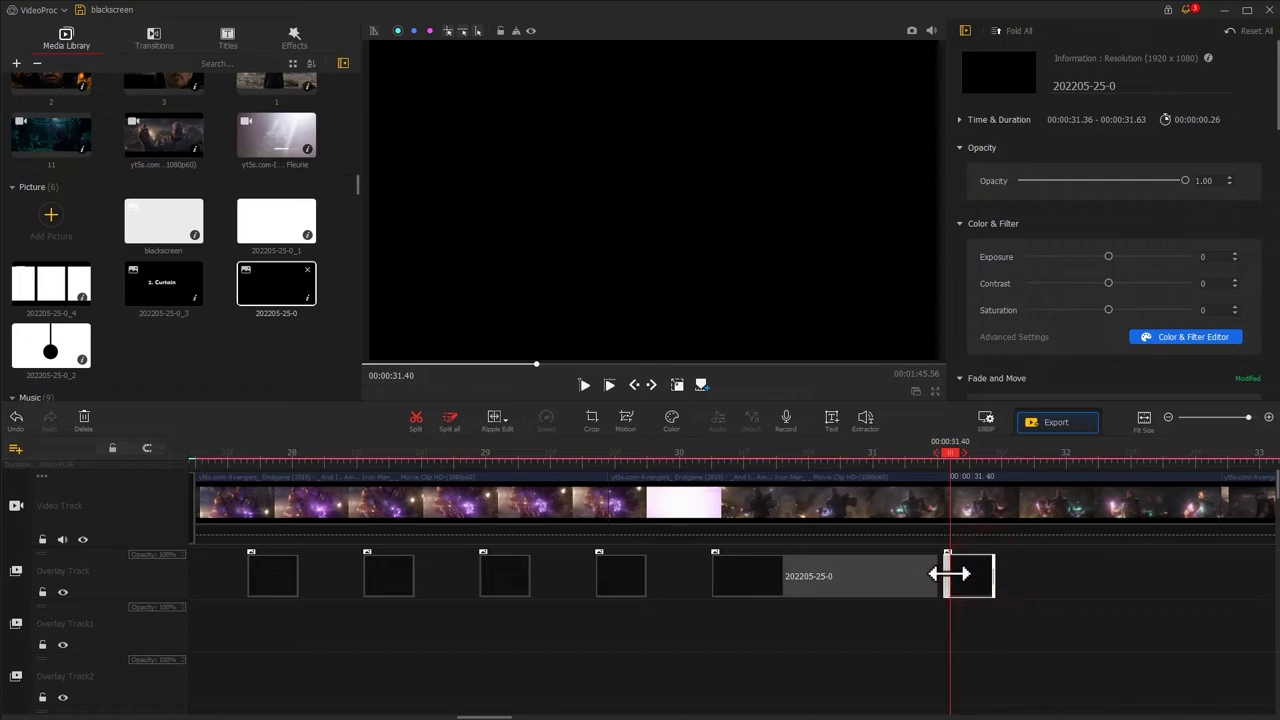
pyautogui.click(956, 452)
pyautogui.click(963, 453)
pyautogui.hotkey('ctrl', 'v')
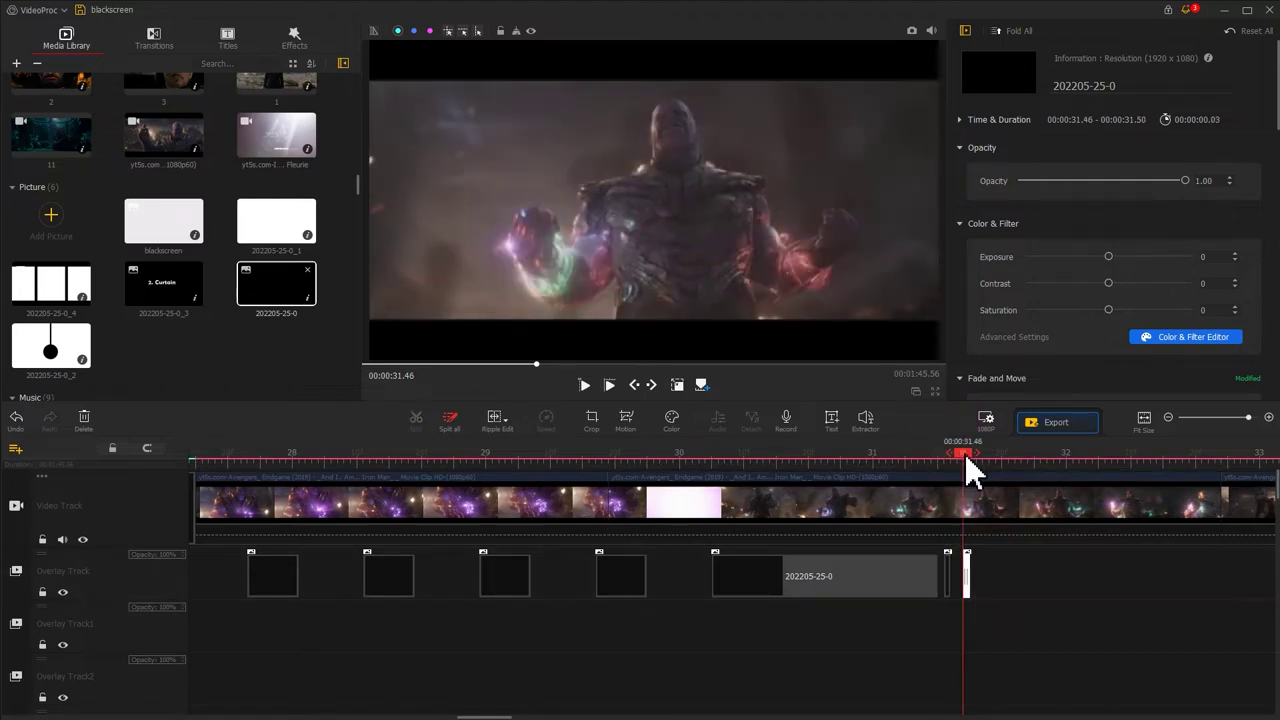
# Paste short black flashes about every 0.1 seconds from 31.56 onward (31.66, 31.76, …).
pyautogui.click(981, 453)
pyautogui.hotkey('ctrl', 'v')
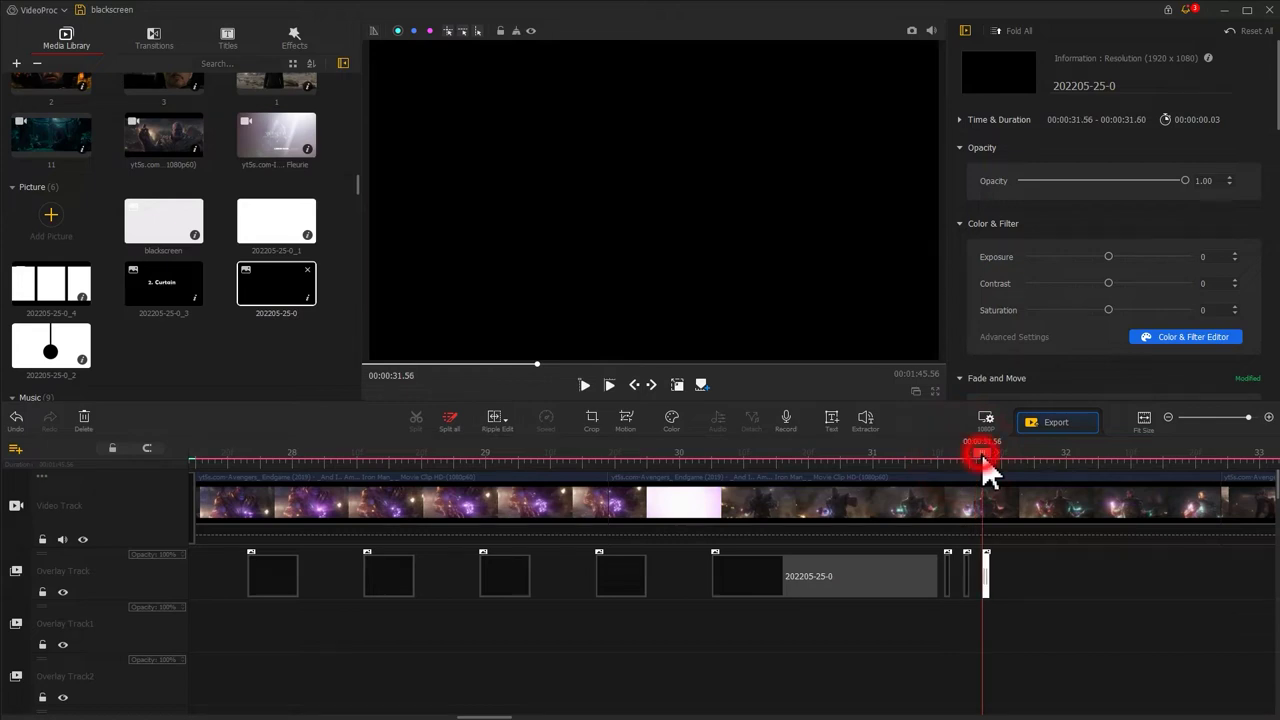
pyautogui.click(996, 454)
pyautogui.hotkey('ctrl', 'v')
pyautogui.click(1020, 452)
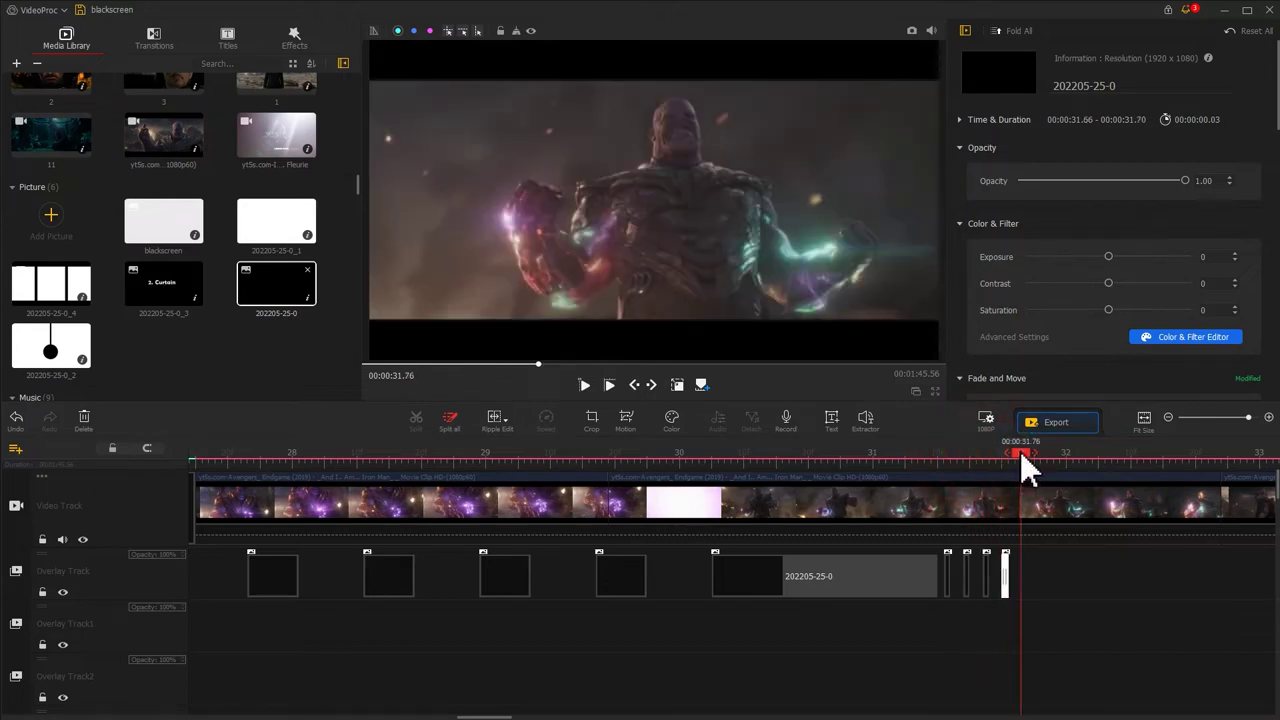
pyautogui.hotkey('ctrl', 'v')
pyautogui.click(1042, 452)
pyautogui.hotkey('ctrl', 'v')
pyautogui.click(1050, 452)
pyautogui.hotkey('ctrl', 'v')
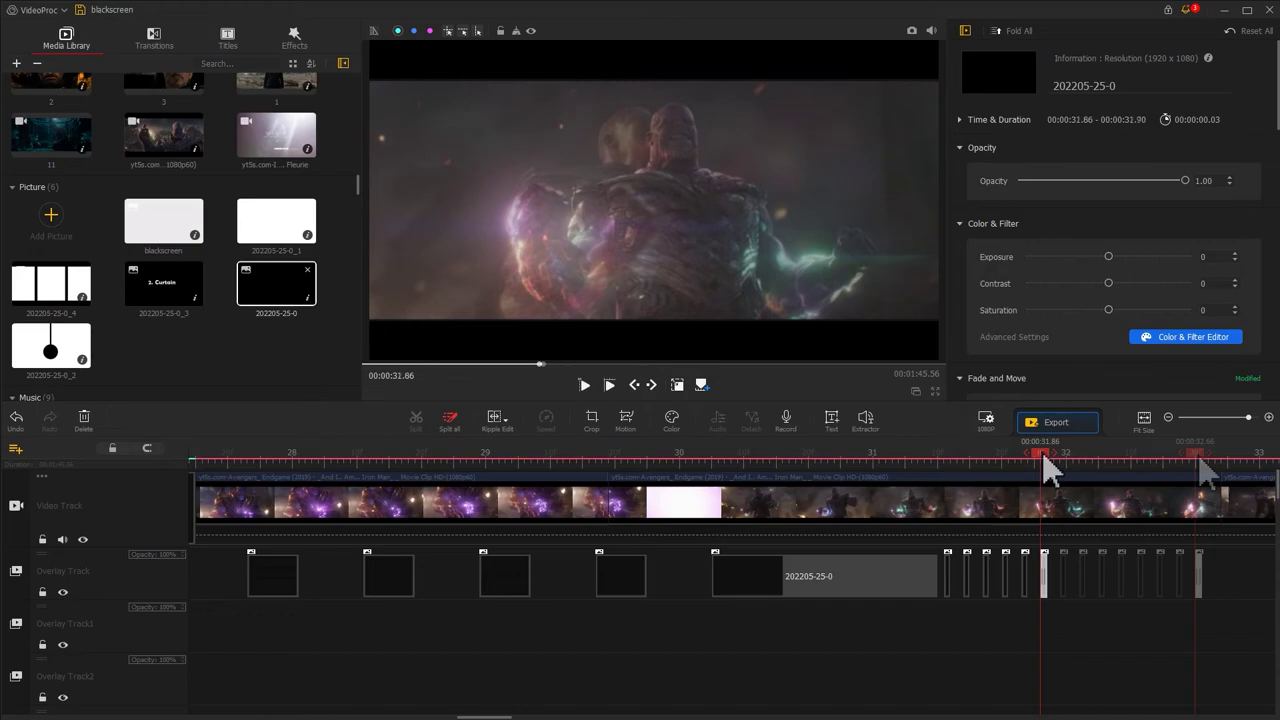
pyautogui.click(1102, 452)
pyautogui.hotkey('ctrl', 'v')
pyautogui.click(1197, 452)
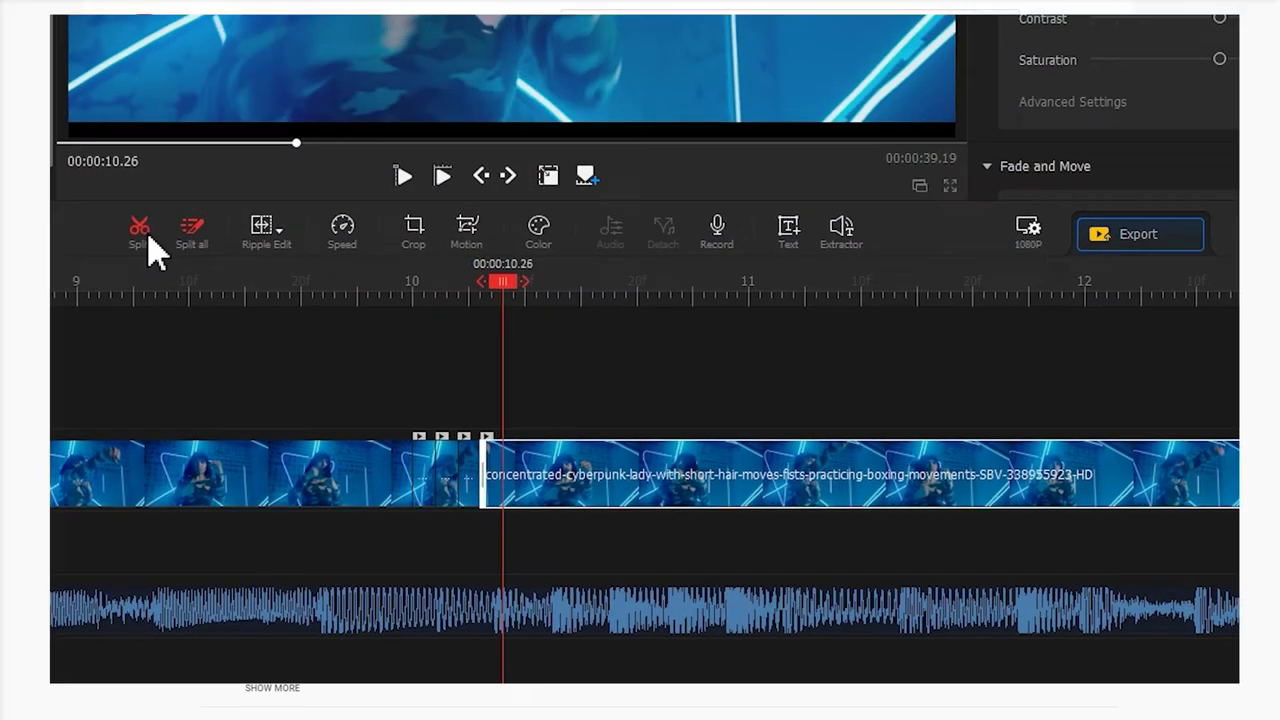
# Step the playhead forward frame by frame, select all clips, and drag them along the timeline.
pyautogui.click(141, 232)
pyautogui.press('Right')
pyautogui.press('Right')
pyautogui.click(141, 232)
pyautogui.press('Right')
pyautogui.press('Right')
pyautogui.click(141, 232)
pyautogui.press('Right')
pyautogui.press('Right')
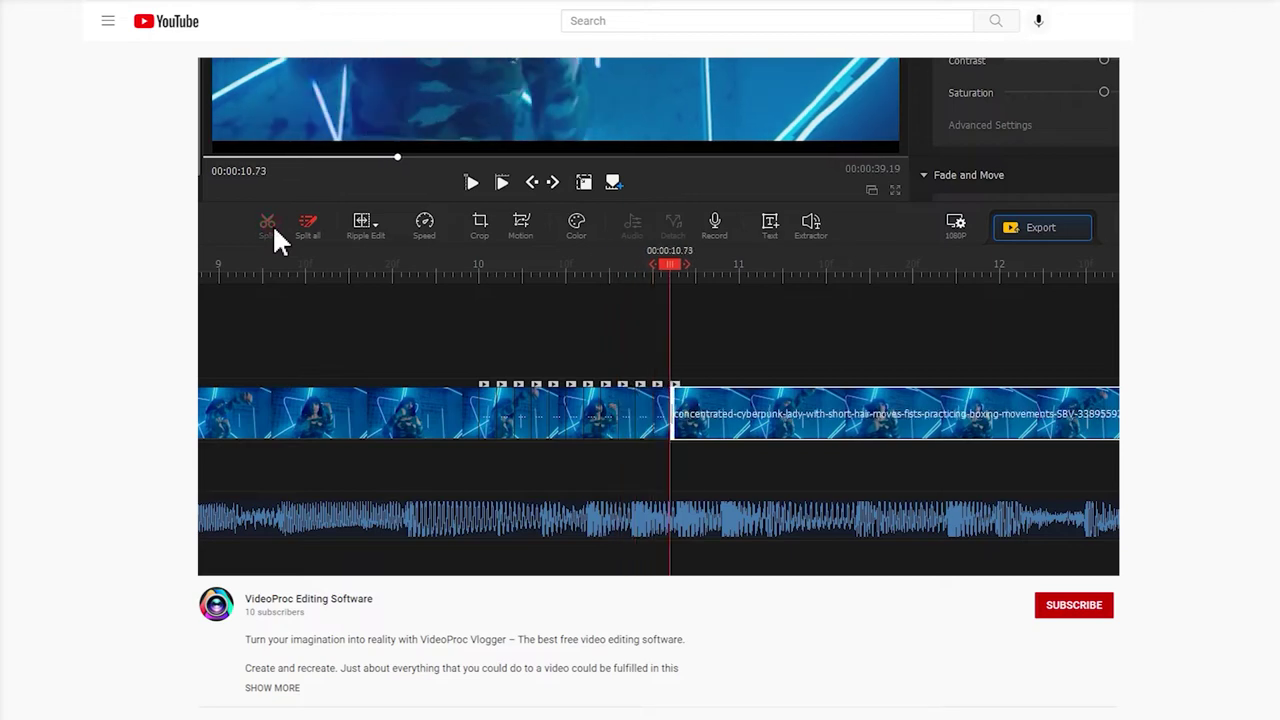
pyautogui.click(273, 227)
pyautogui.press('Right')
pyautogui.press('Right')
pyautogui.click(273, 227)
pyautogui.press('Right')
pyautogui.press('Right')
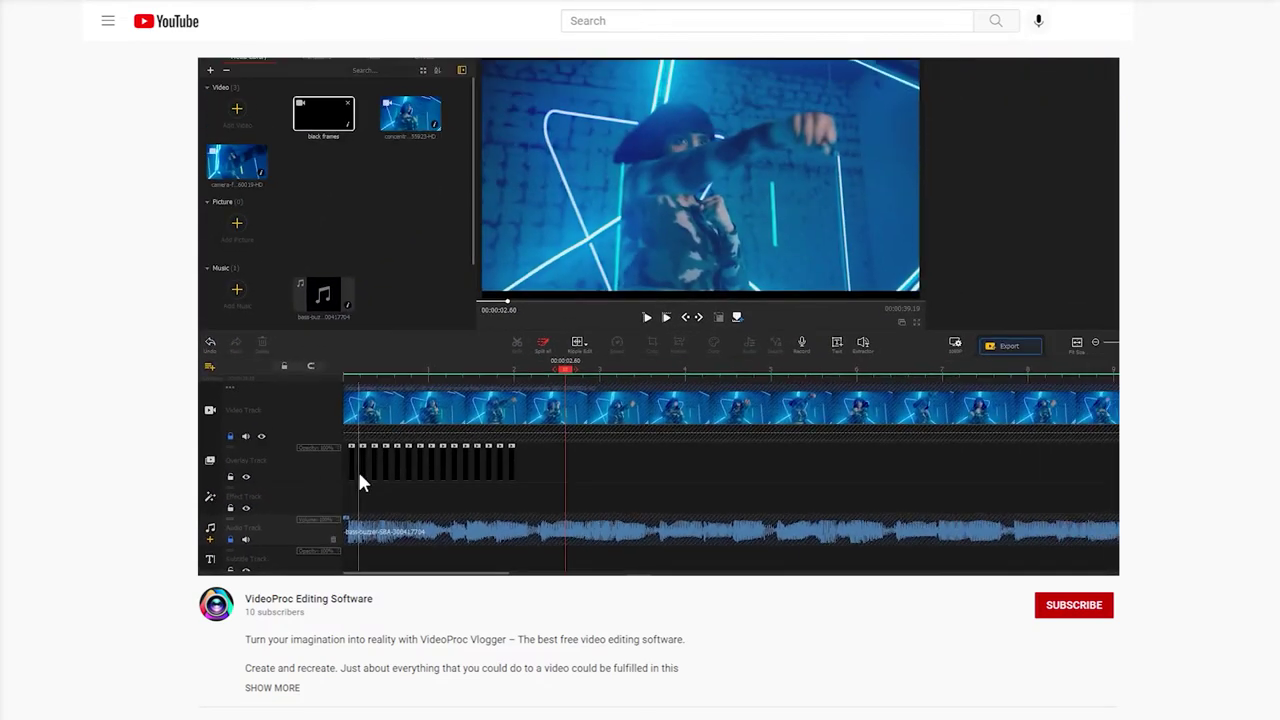
pyautogui.hotkey('ctrl', 'a')
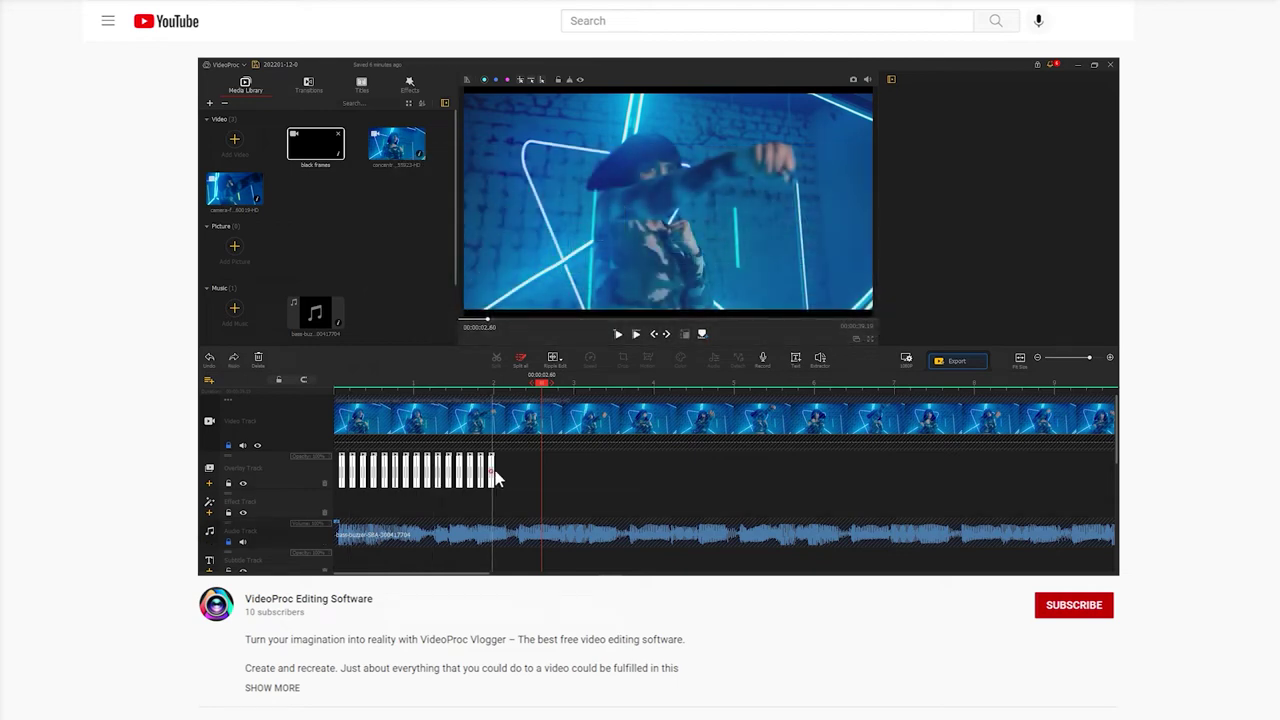
pyautogui.moveTo(560, 477); pyautogui.dragTo(648, 467)
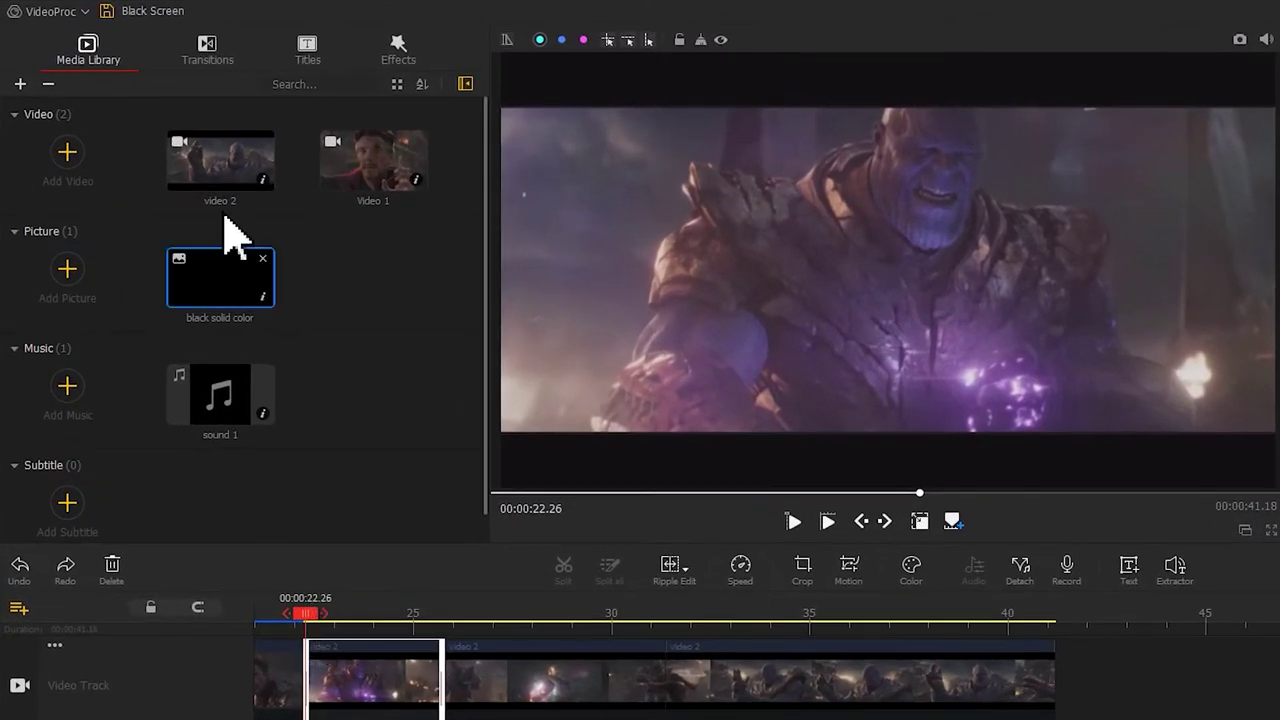
# Add Fade to Black between the video 2 pieces and at the end, lengthening the first to 4.8 s.
pyautogui.click(210, 60)
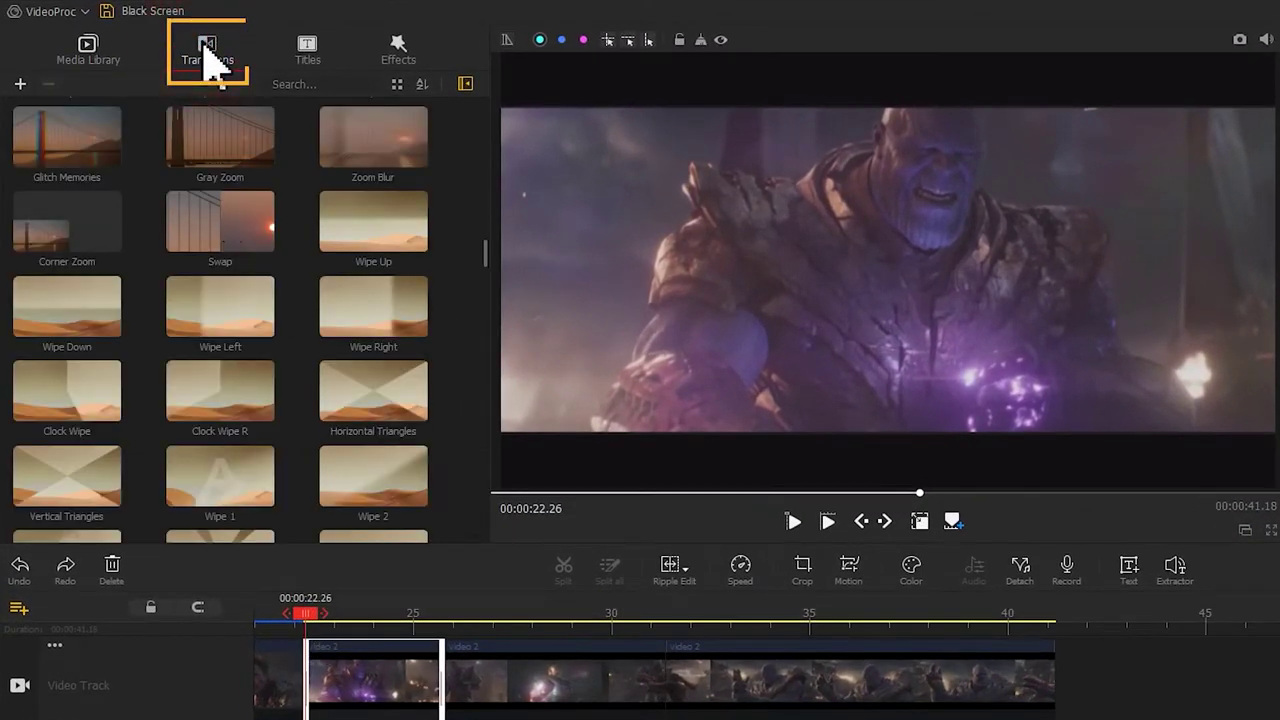
pyautogui.moveTo(487, 250); pyautogui.dragTo(488, 115)
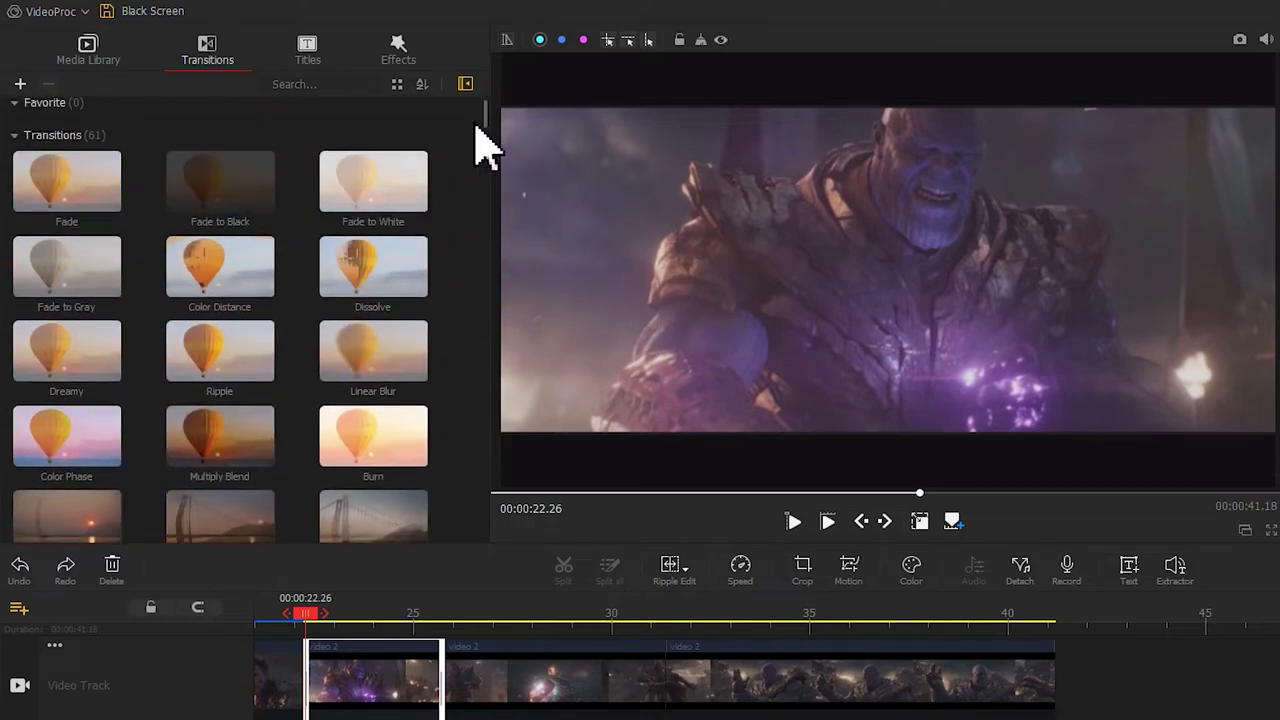
pyautogui.moveTo(234, 194); pyautogui.dragTo(323, 474)
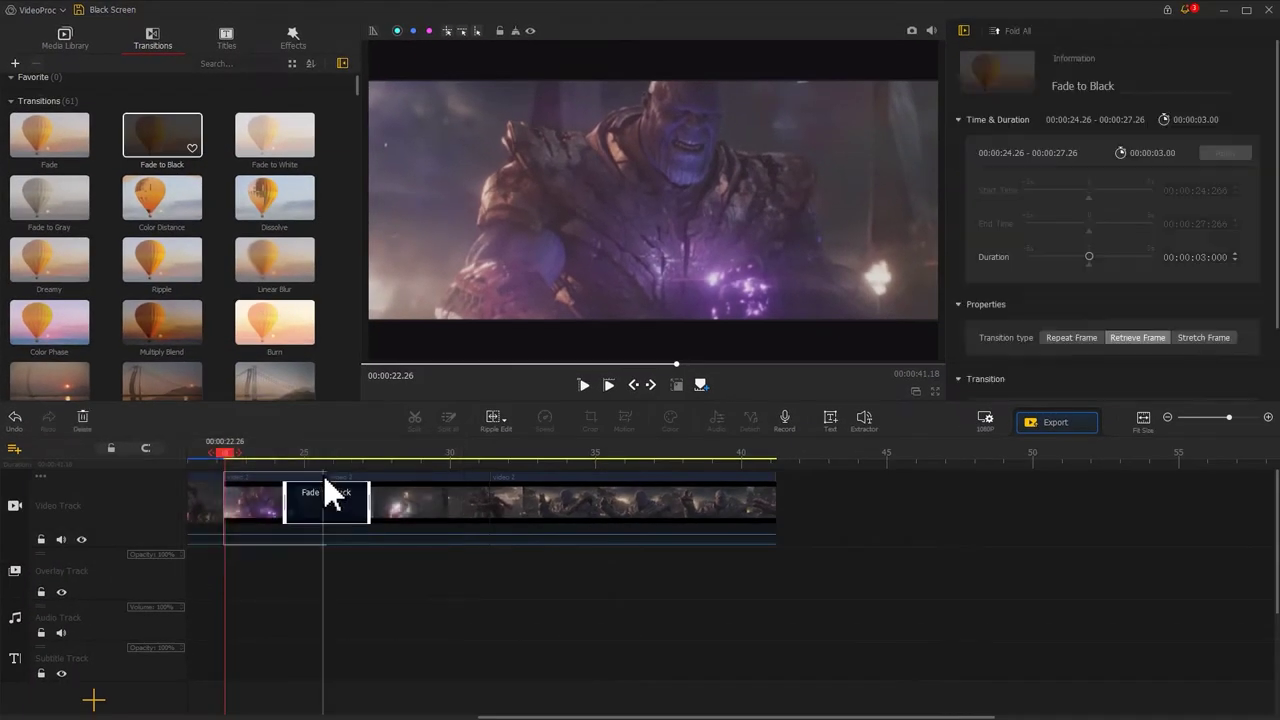
pyautogui.moveTo(160, 135); pyautogui.dragTo(487, 500)
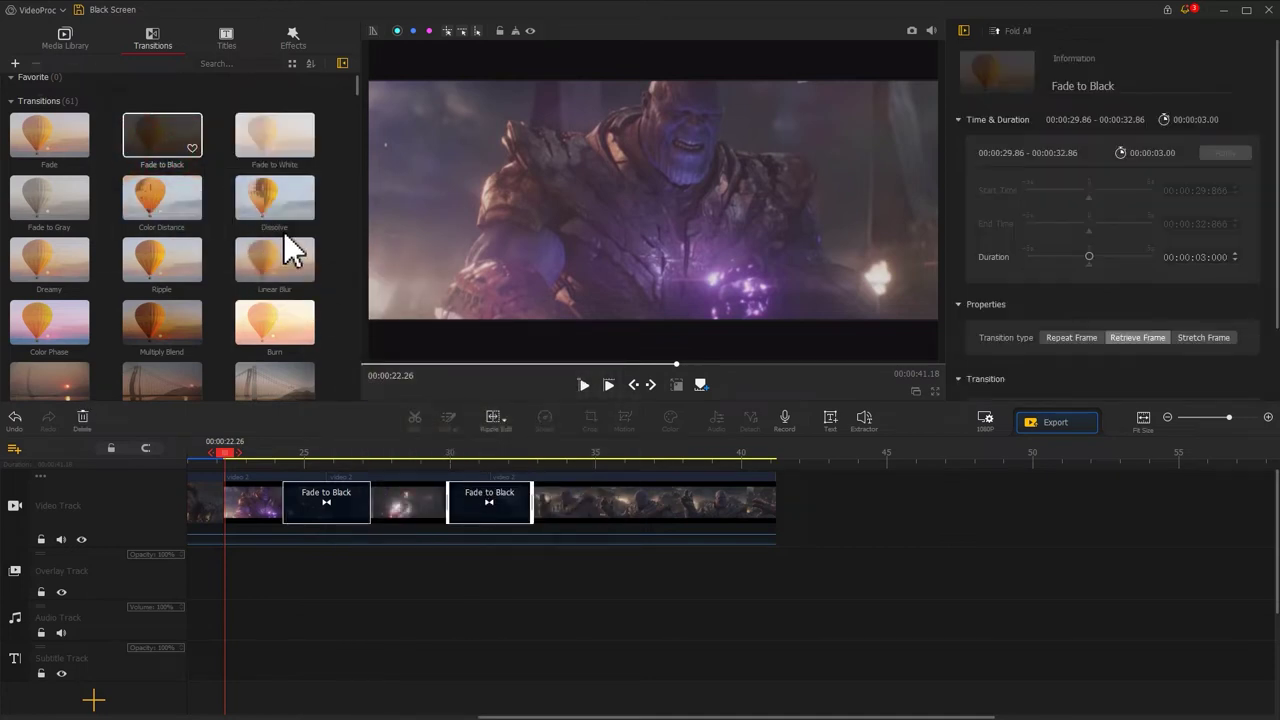
pyautogui.moveTo(185, 150); pyautogui.dragTo(768, 505)
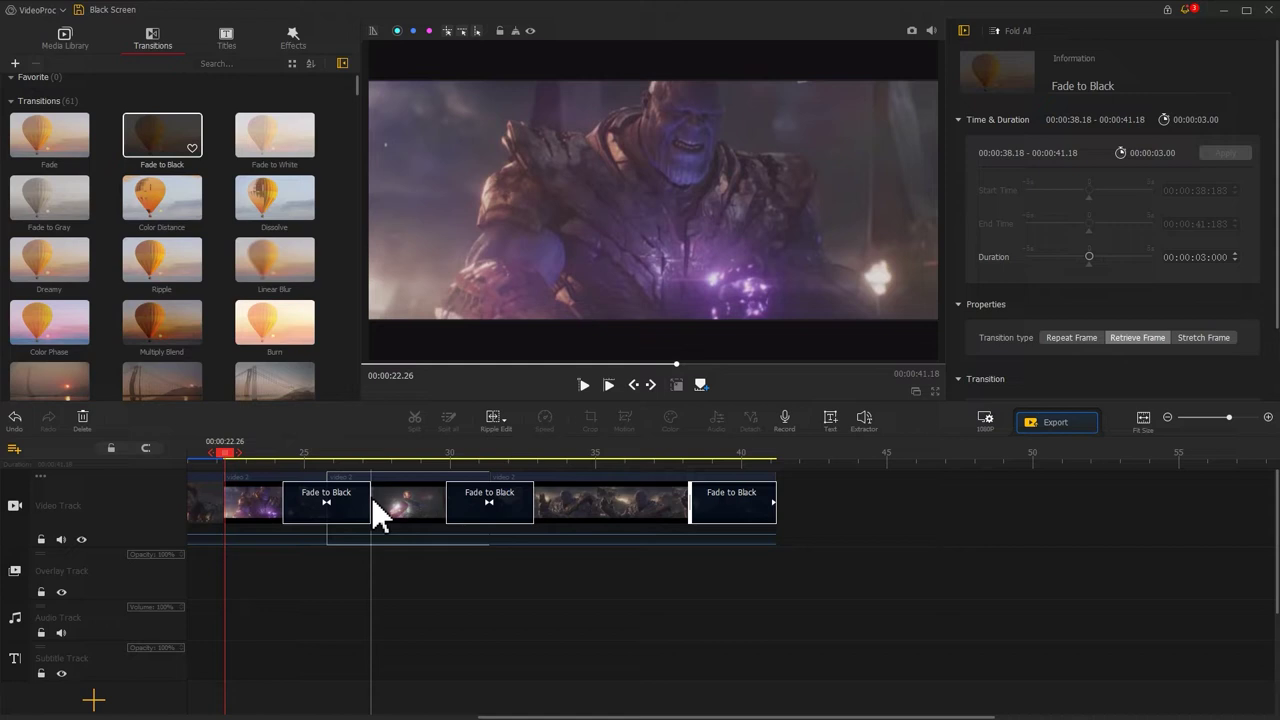
pyautogui.moveTo(370, 500); pyautogui.dragTo(399, 508)
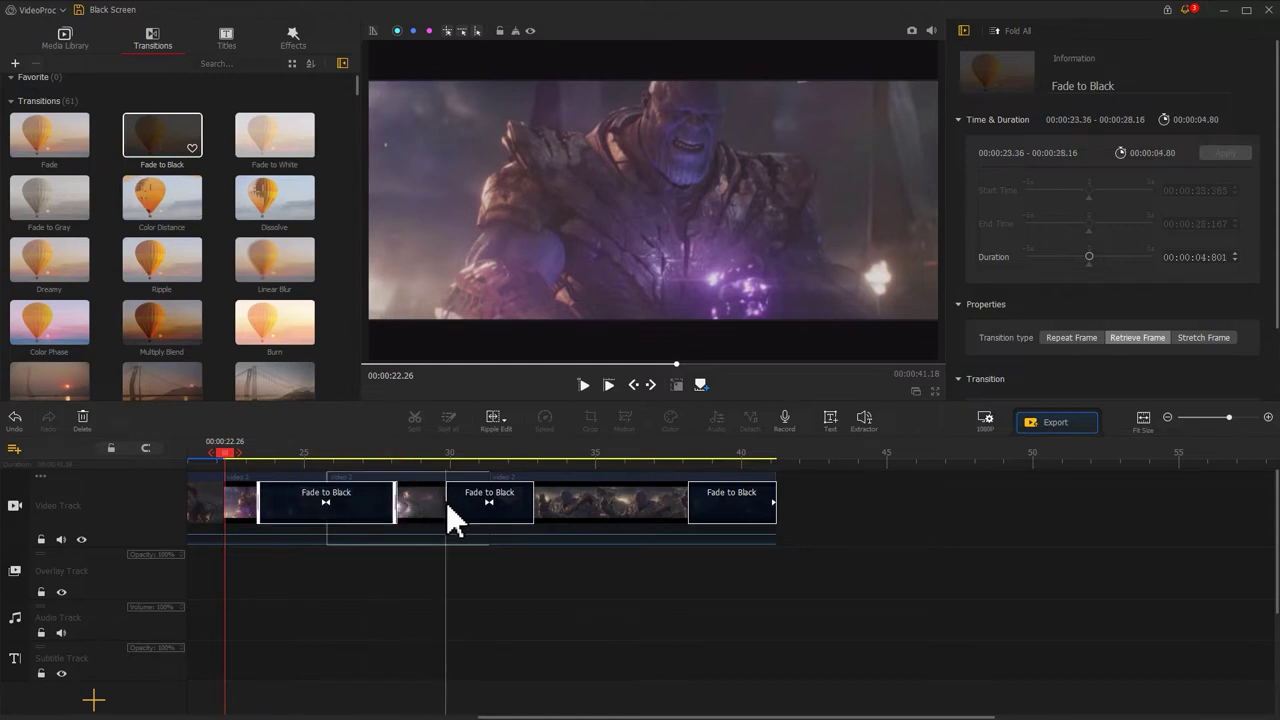
pyautogui.click(446, 502)
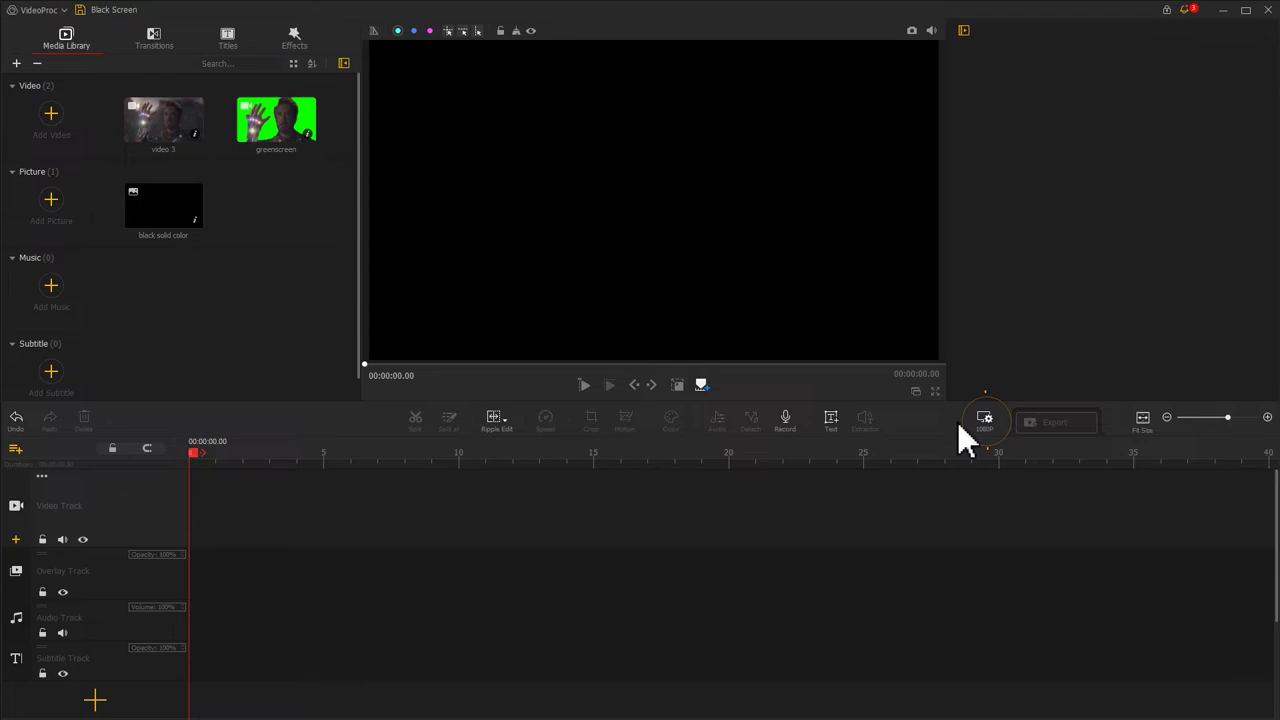
# Change the project background colour from Black to White in the resolution settings.
pyautogui.click(982, 421)
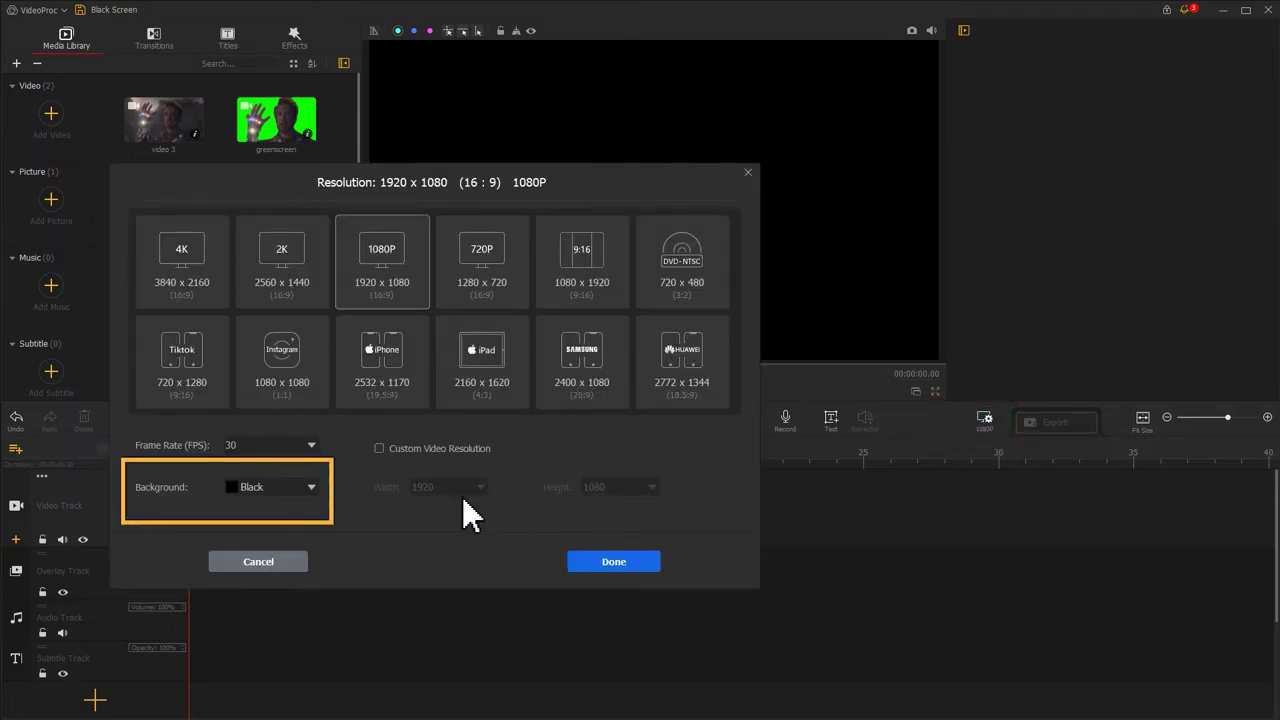
pyautogui.click(295, 489)
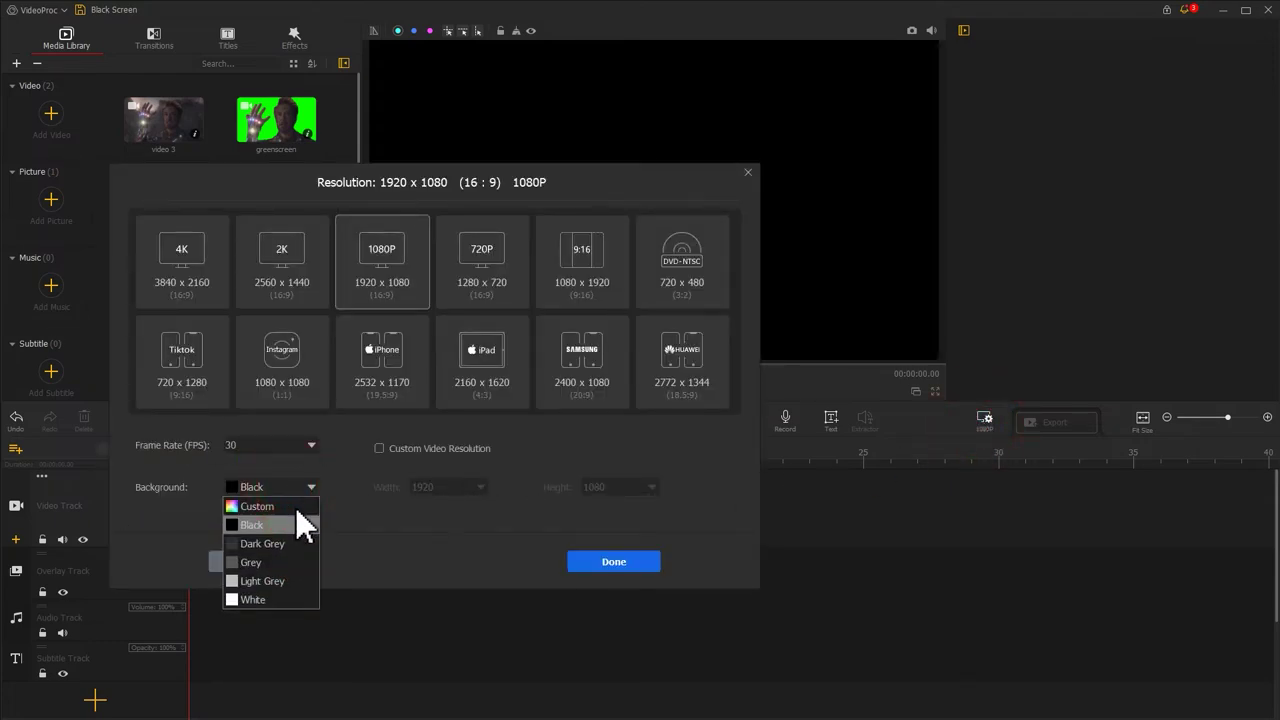
pyautogui.click(297, 599)
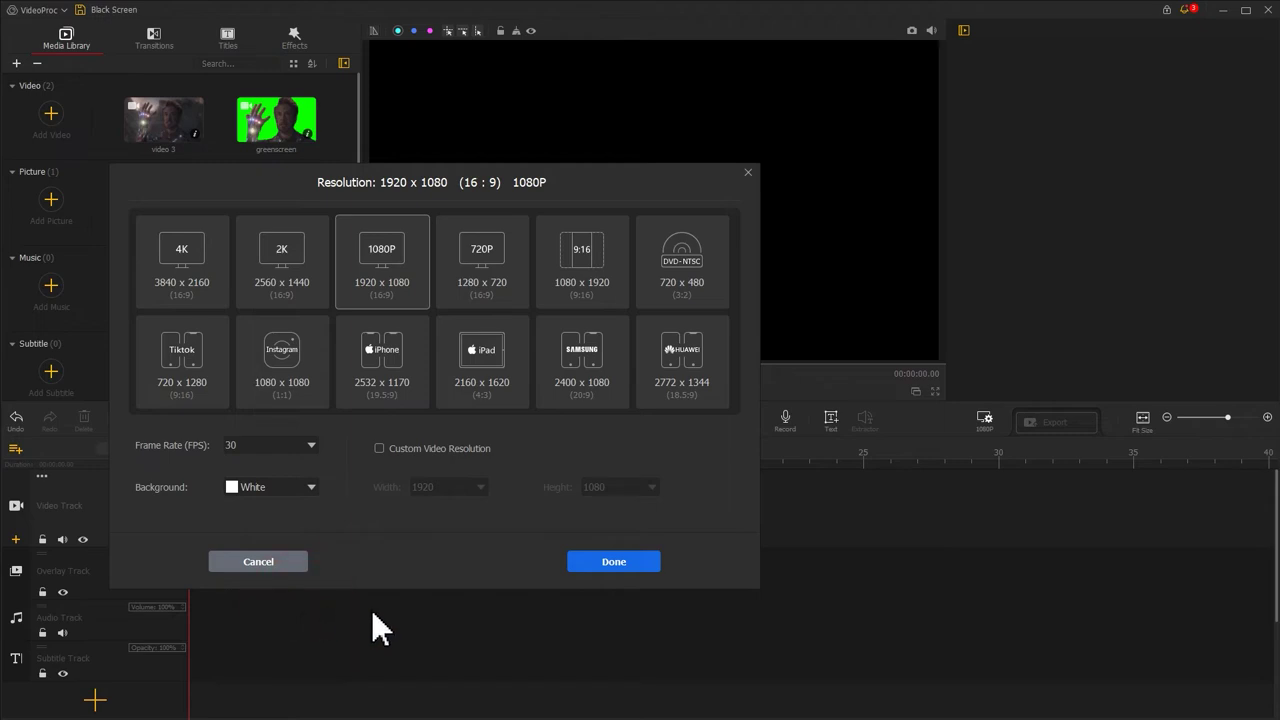
pyautogui.click(566, 568)
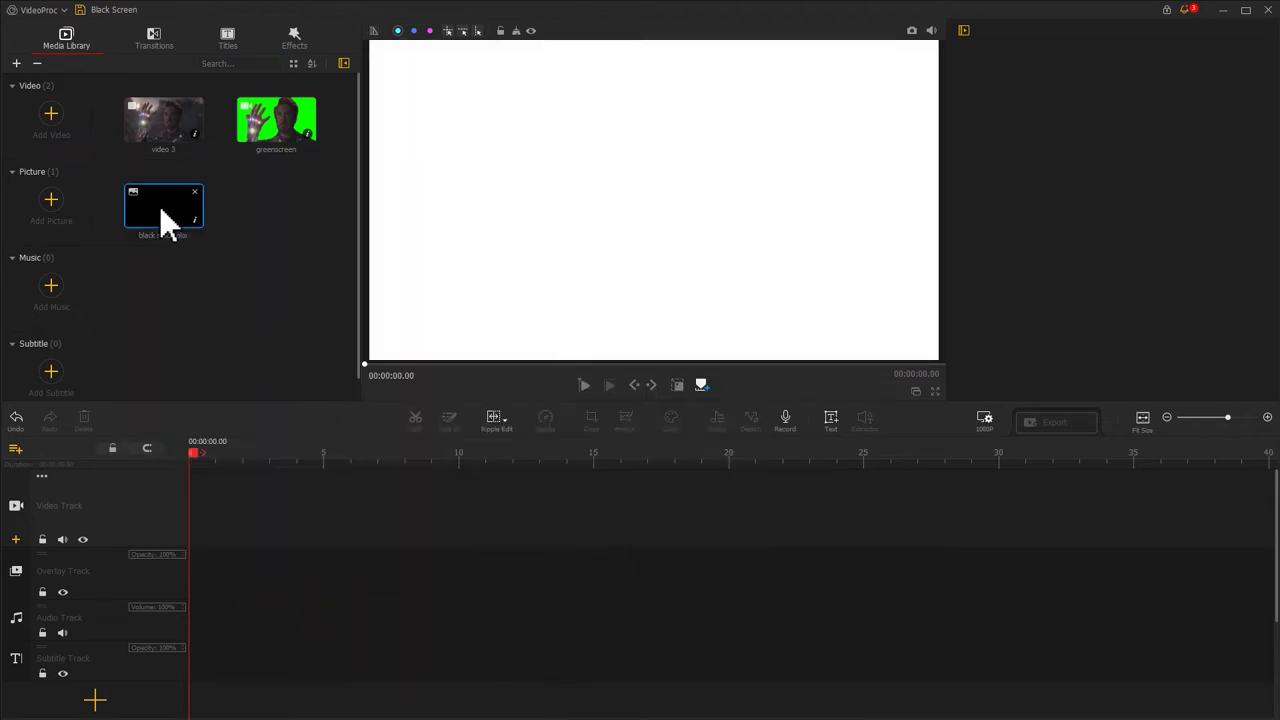
# Place black solid color clips on Overlay Track, Overlay Track1 and Overlay Track2, adding two tracks.
pyautogui.moveTo(160, 210); pyautogui.dragTo(241, 574)
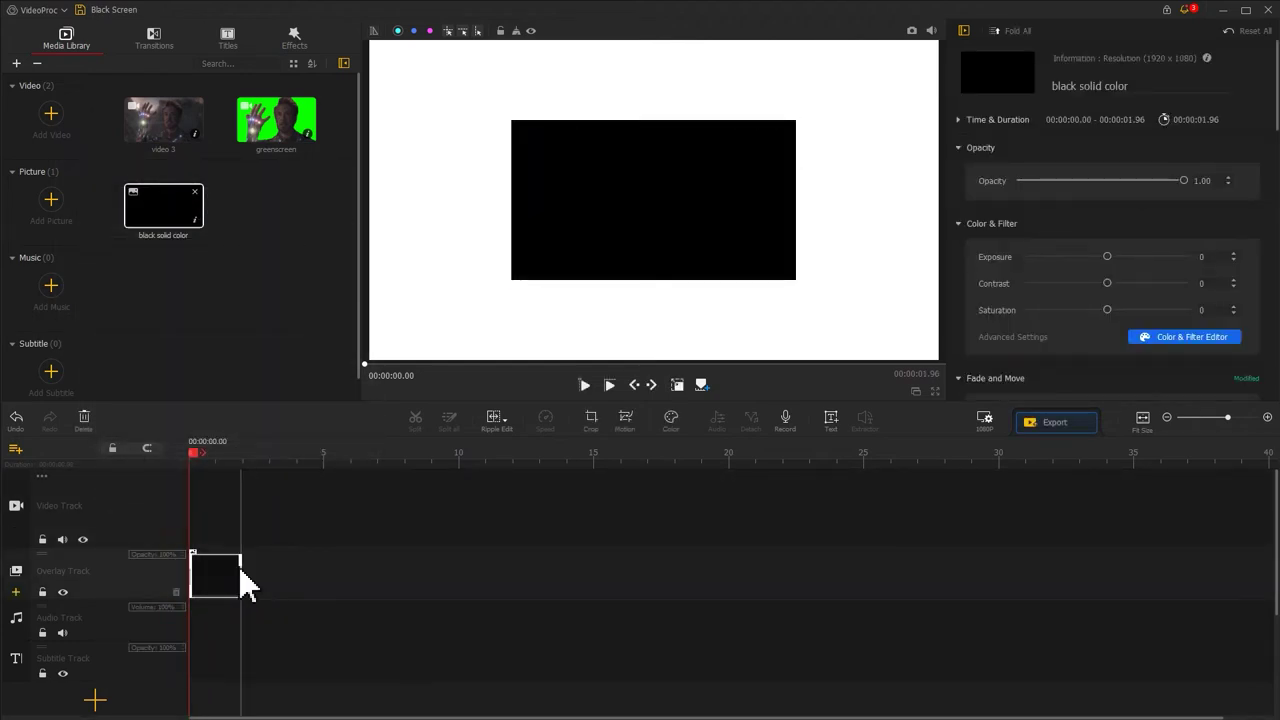
pyautogui.click(15, 592)
pyautogui.click(15, 508)
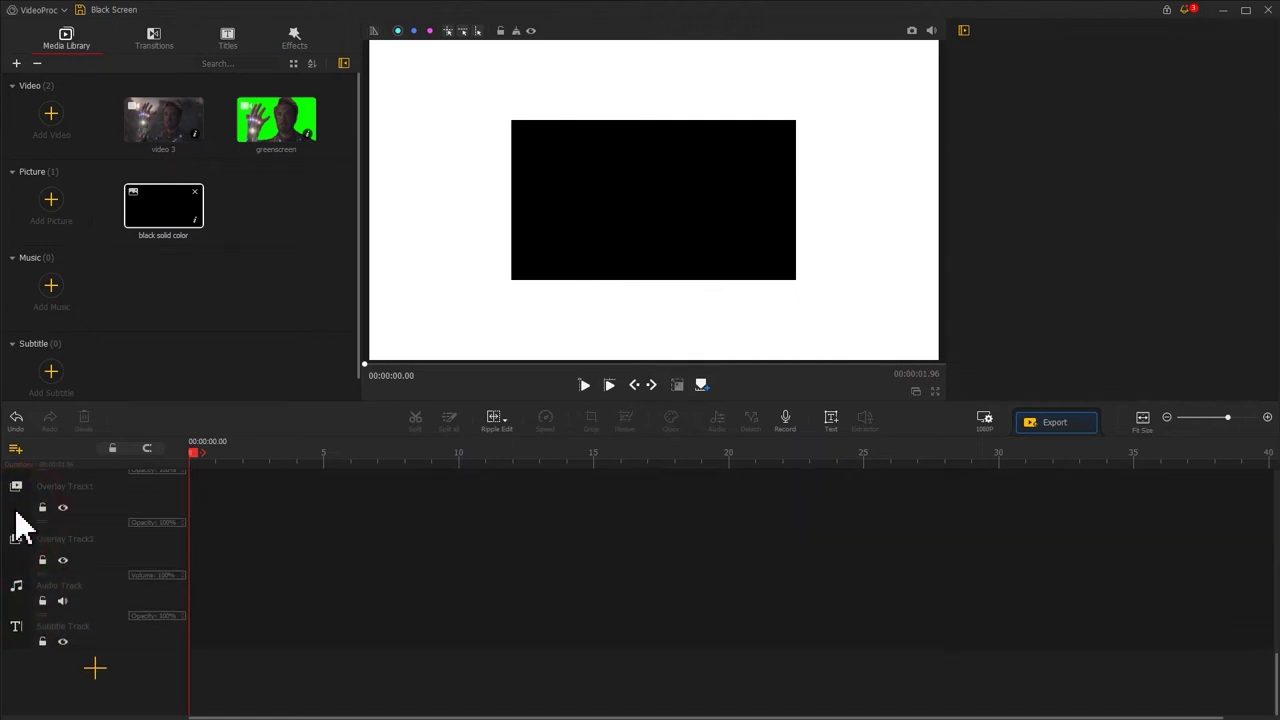
pyautogui.scroll(2, 190, 565)
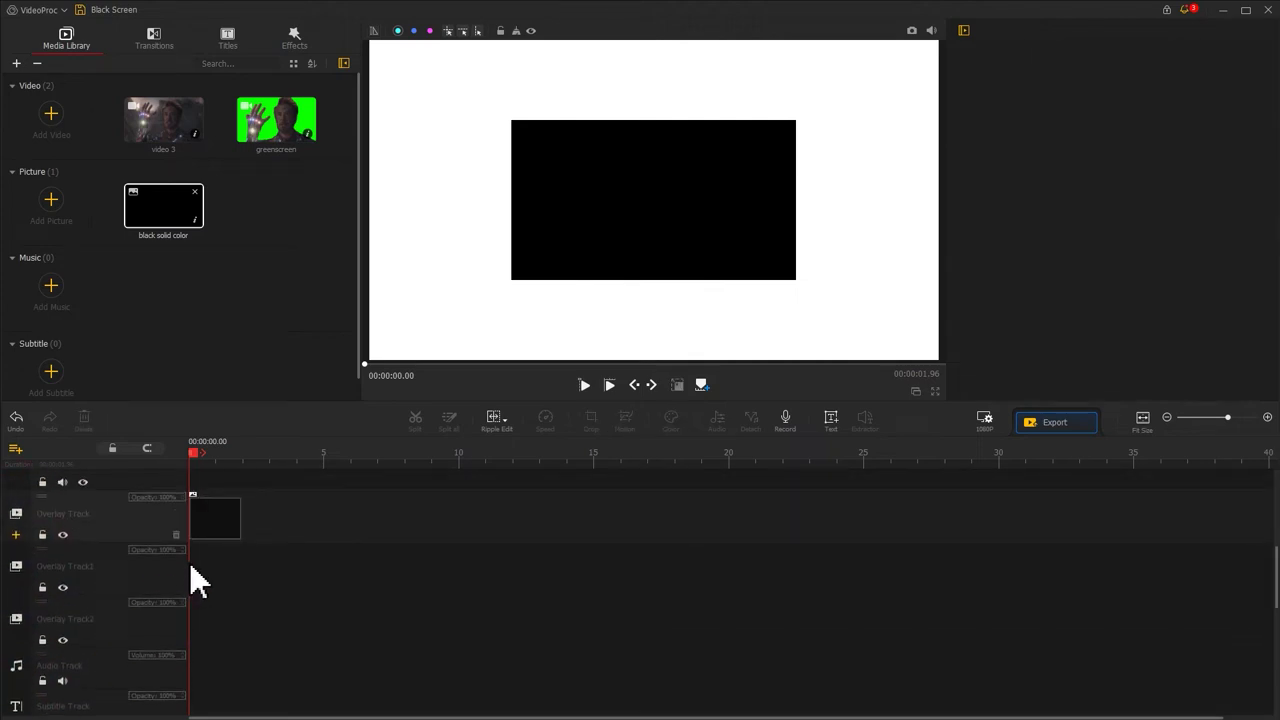
pyautogui.moveTo(168, 212); pyautogui.dragTo(194, 569)
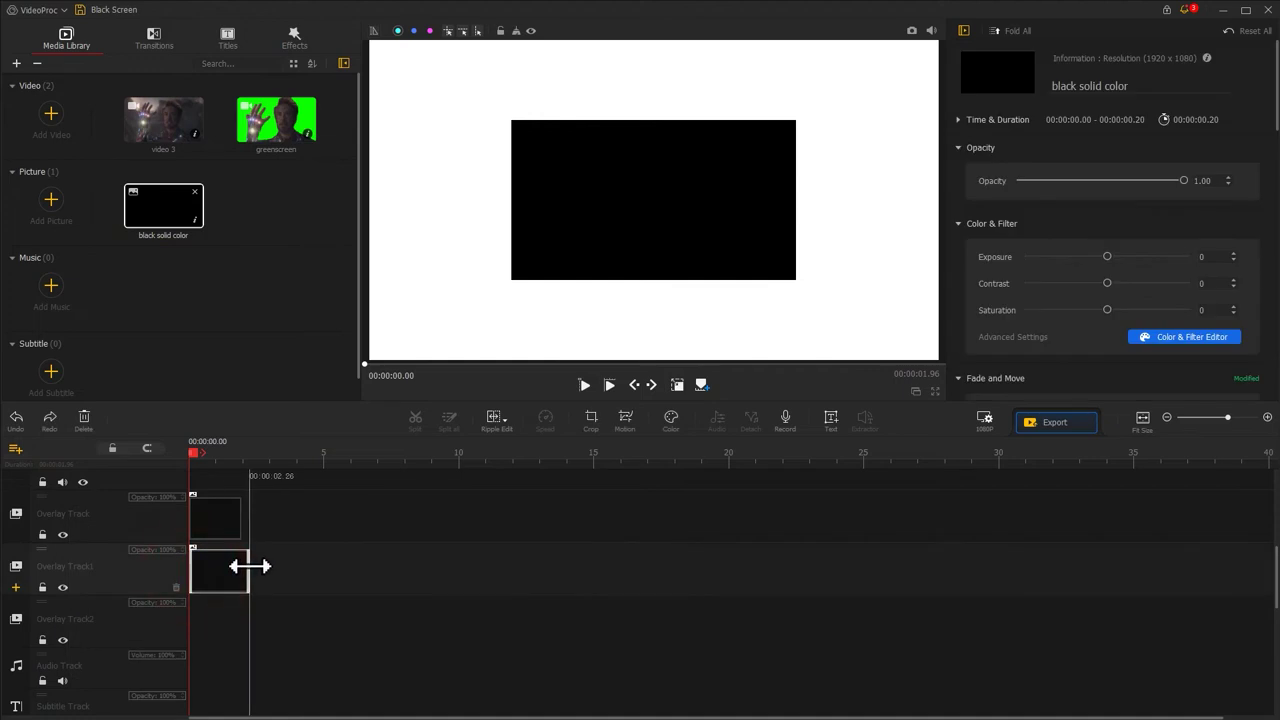
pyautogui.moveTo(164, 230); pyautogui.dragTo(240, 614)
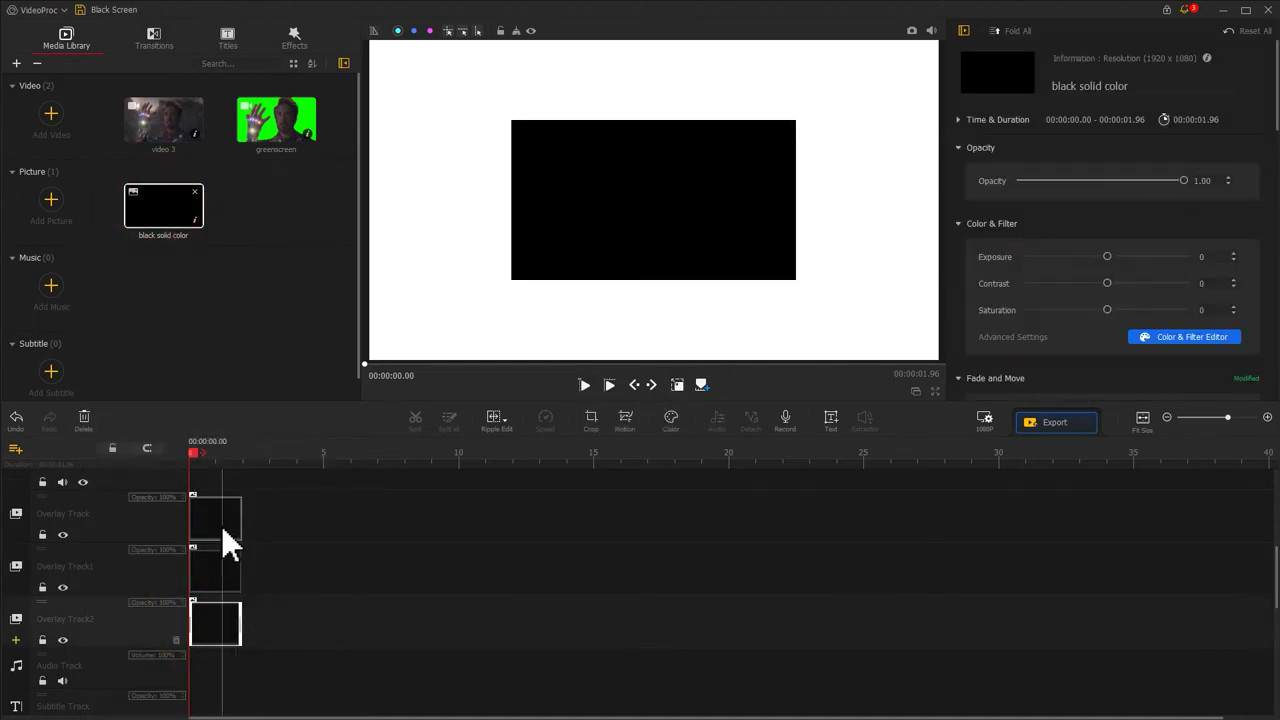
# Move and resize the black overlays into tall side-by-side columns on white, then take a snapshot.
pyautogui.click(215, 517)
pyautogui.click(678, 387)
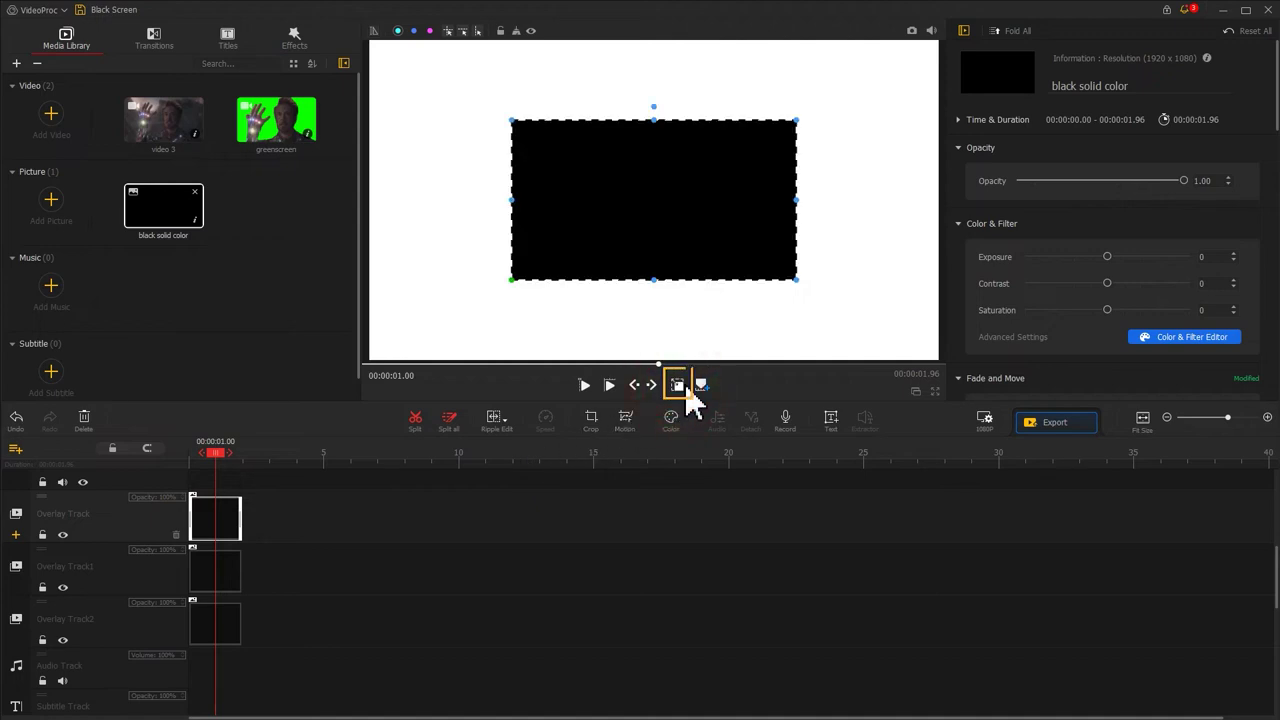
pyautogui.moveTo(668, 218); pyautogui.dragTo(523, 197)
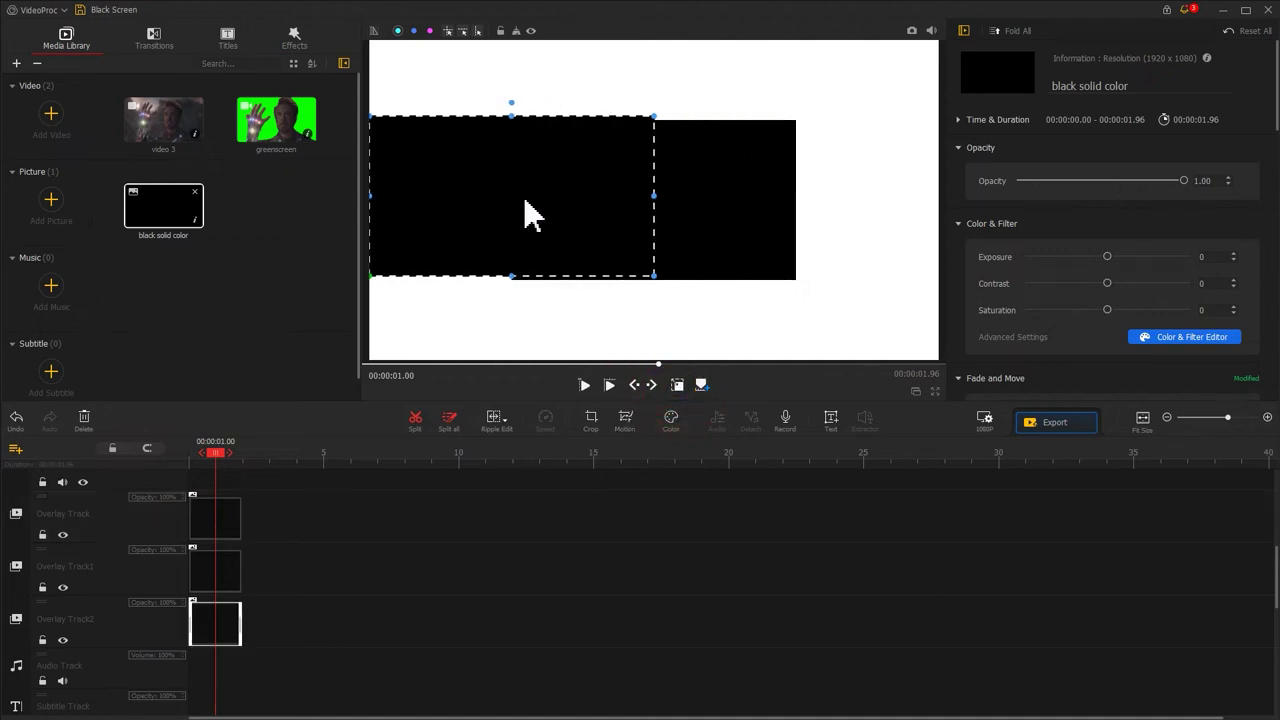
pyautogui.moveTo(657, 116); pyautogui.dragTo(563, 140)
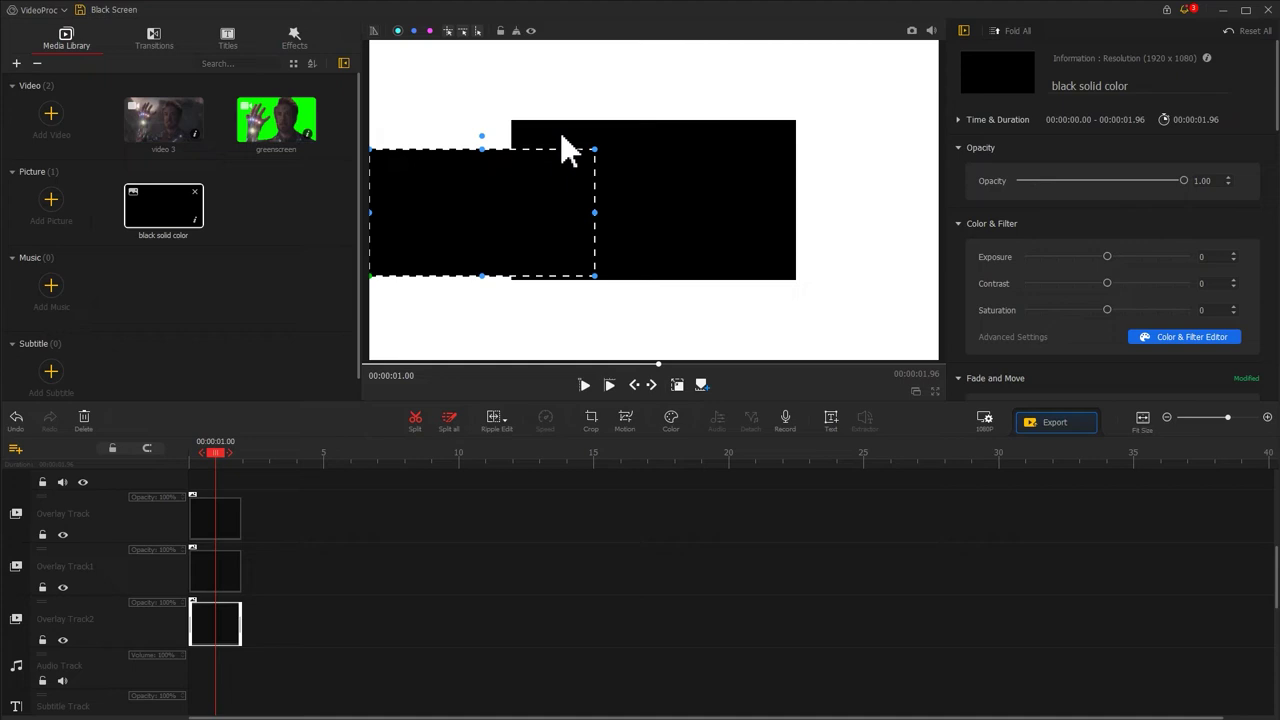
pyautogui.moveTo(481, 150); pyautogui.dragTo(477, 91)
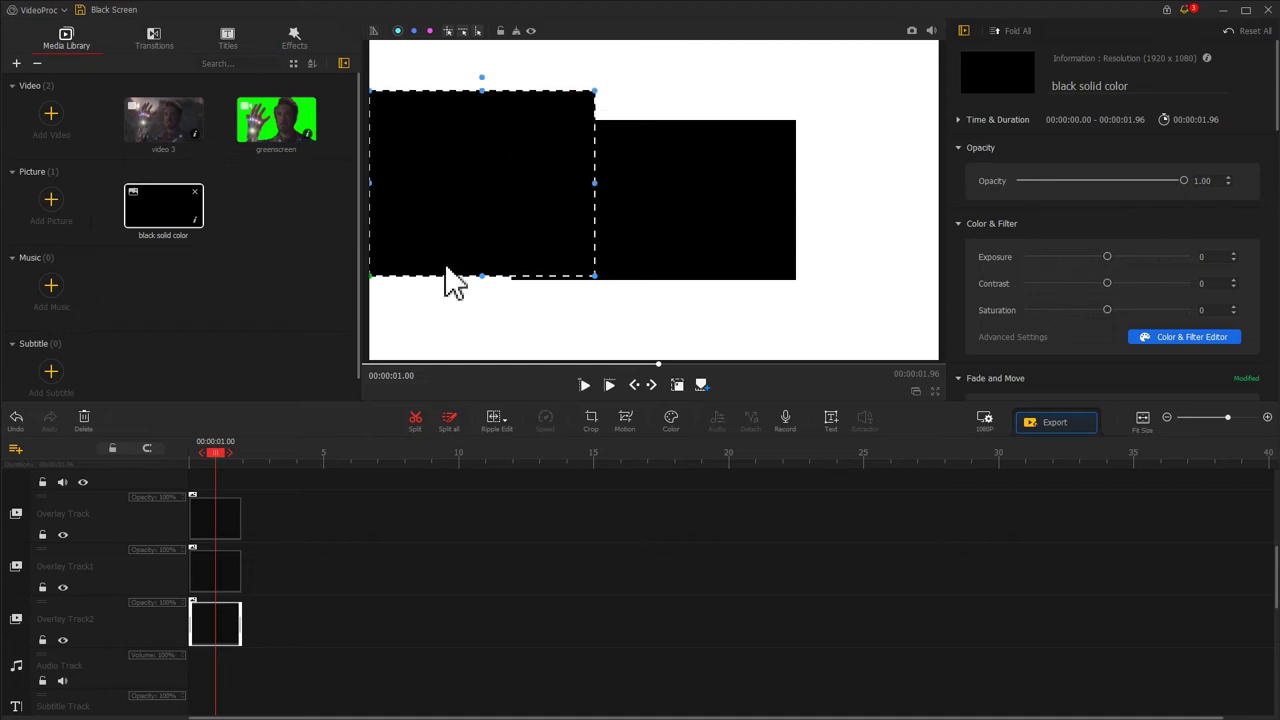
pyautogui.moveTo(481, 276); pyautogui.dragTo(476, 325)
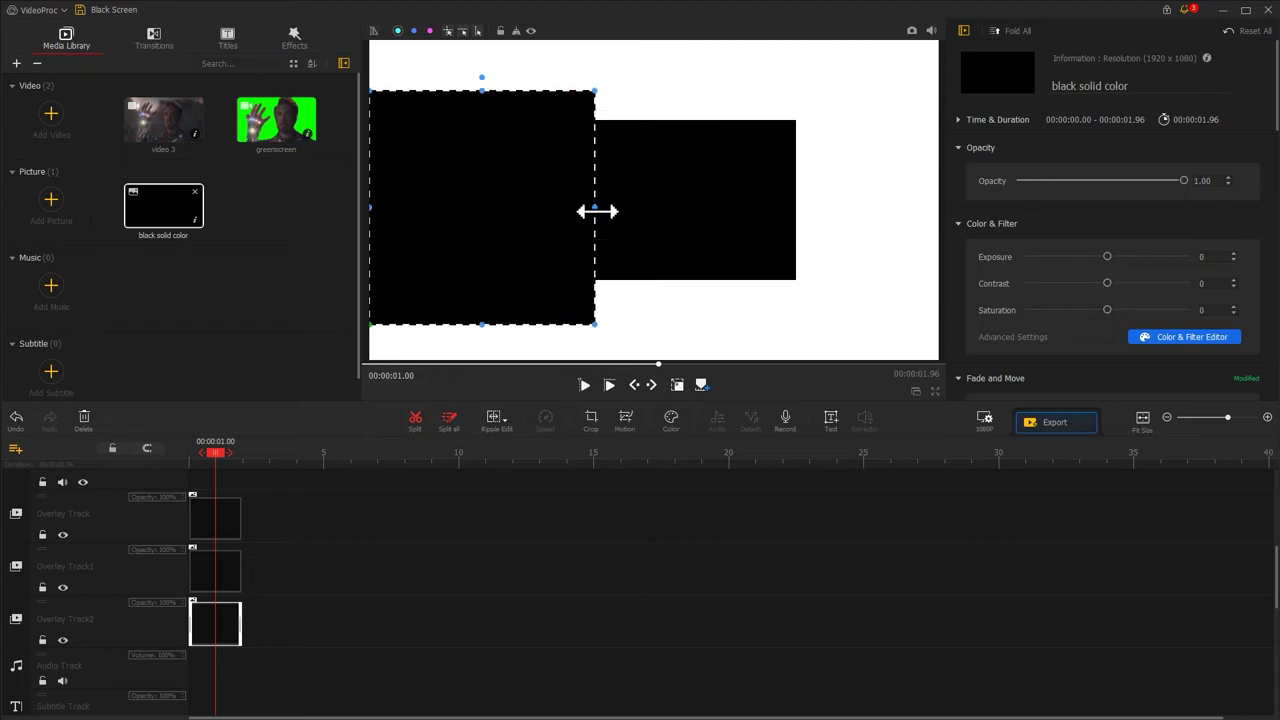
pyautogui.moveTo(595, 211); pyautogui.dragTo(523, 206)
pyautogui.press('space')
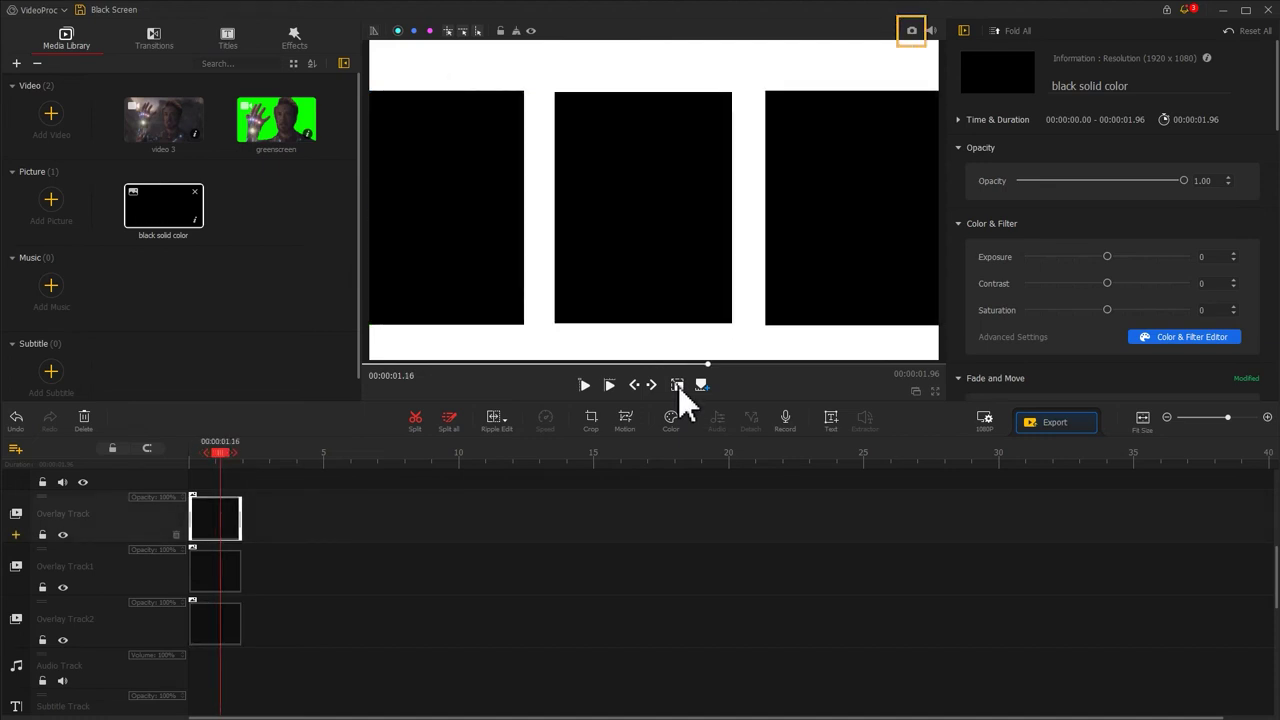
pyautogui.click(911, 30)
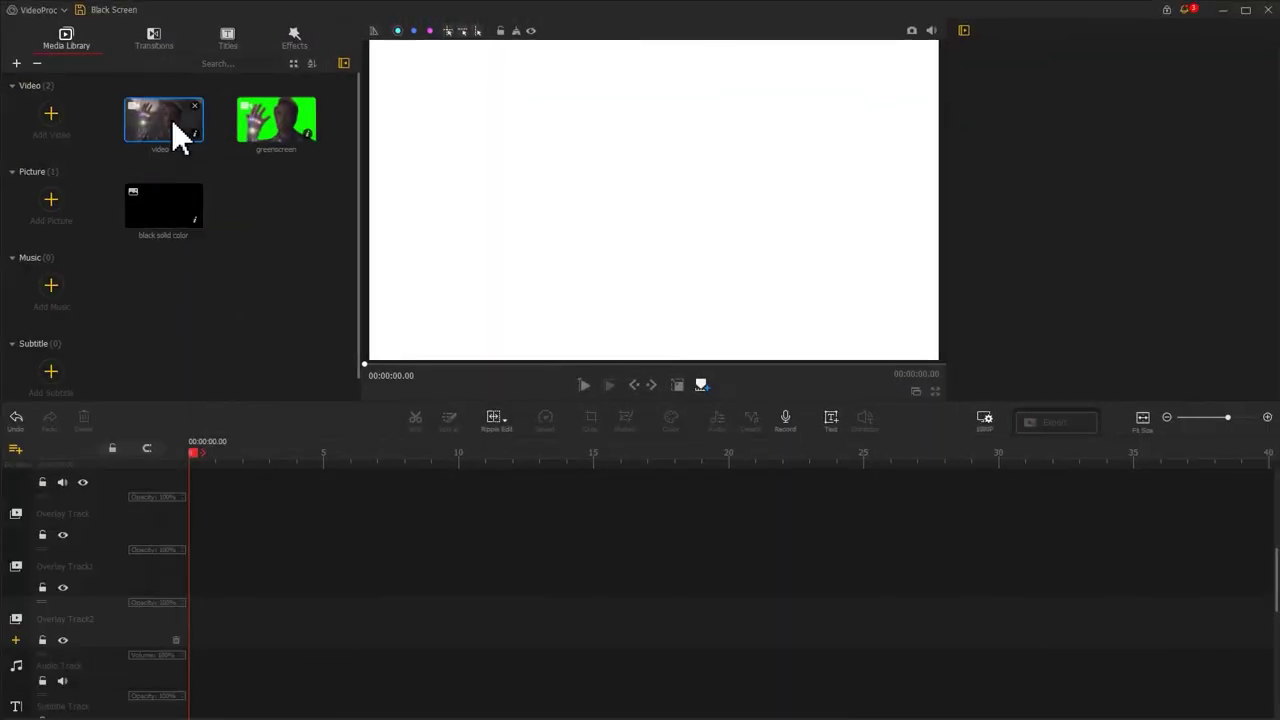
# Put video 3 on the Video Track and the imported snapshot.png on the overlay, scaled to fill the frame.
pyautogui.click(172, 121)
pyautogui.moveTo(173, 123); pyautogui.dragTo(190, 484)
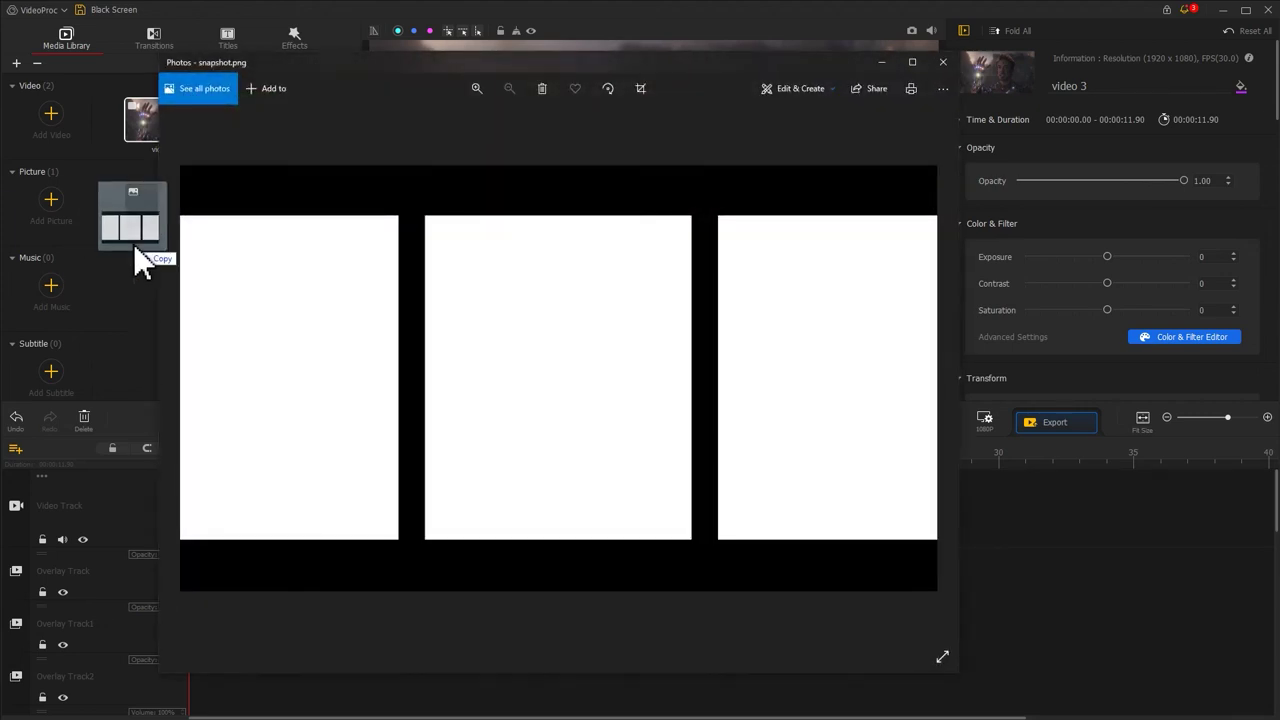
pyautogui.click(133, 244)
pyautogui.moveTo(150, 205); pyautogui.dragTo(485, 580)
pyautogui.moveTo(513, 279); pyautogui.dragTo(370, 356)
pyautogui.moveTo(793, 120); pyautogui.dragTo(937, 40)
# Set the snapshot overlay's Compositing blend mode to Darken.
pyautogui.click(372, 356)
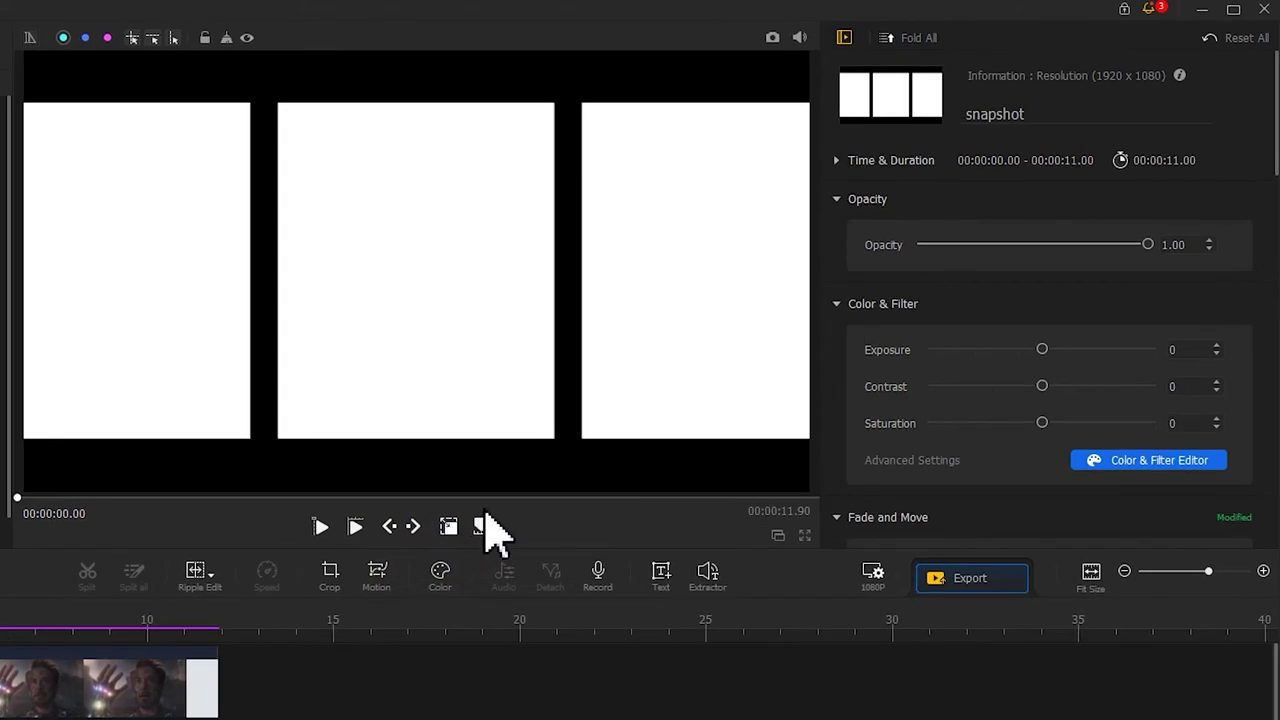
pyautogui.moveTo(1275, 100); pyautogui.dragTo(1190, 494)
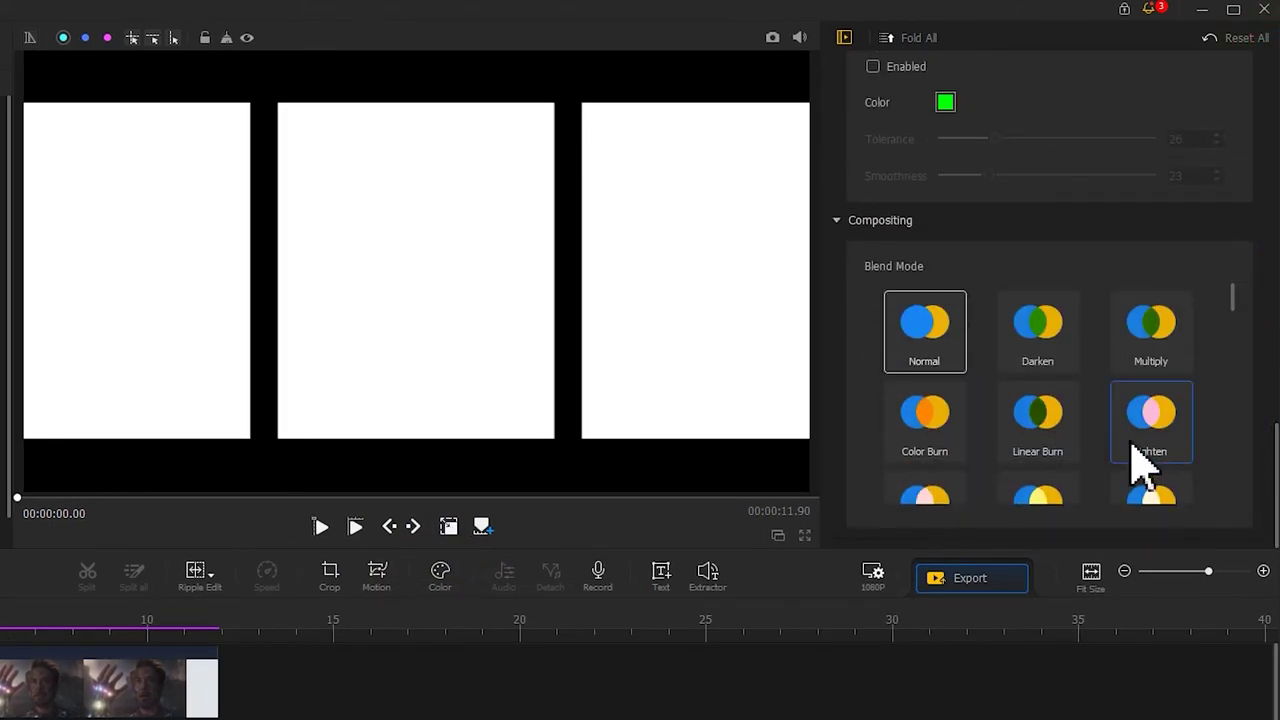
pyautogui.click(1058, 340)
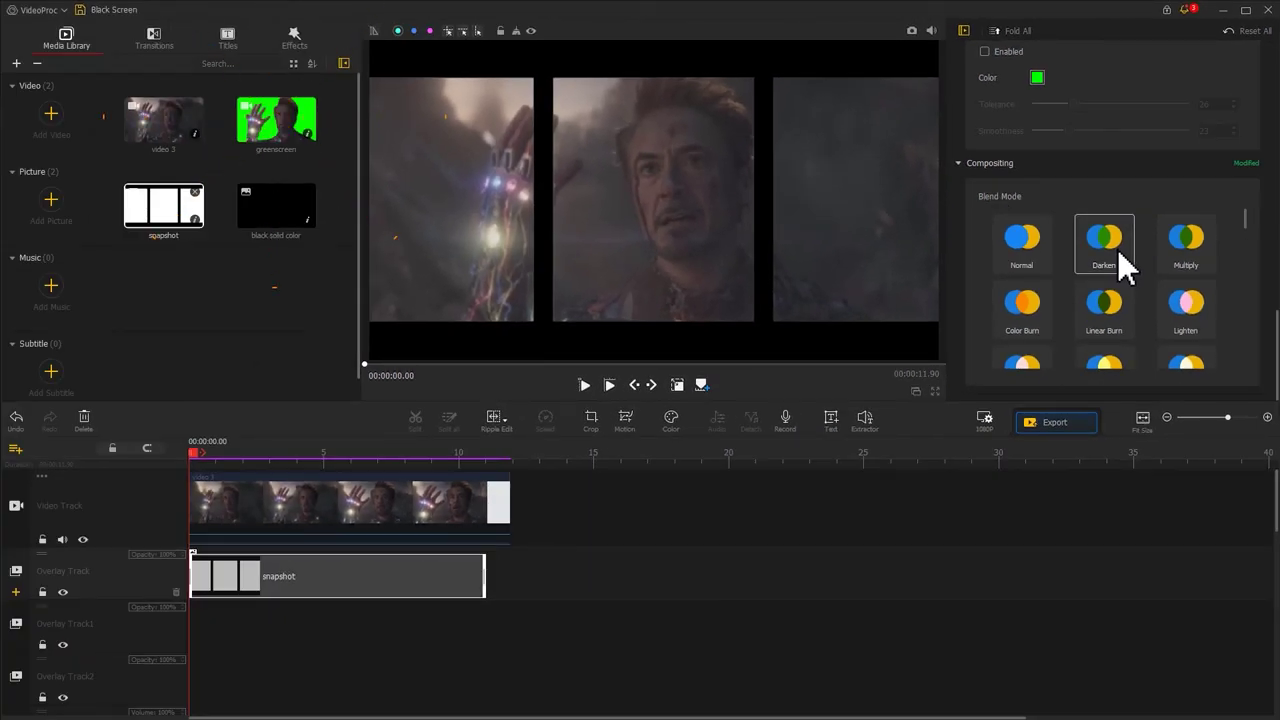
# Place the greenscreen clip on Overlay Track1 and stretch its corners to cover the full preview.
pyautogui.click(277, 140)
pyautogui.moveTo(272, 140); pyautogui.dragTo(194, 634)
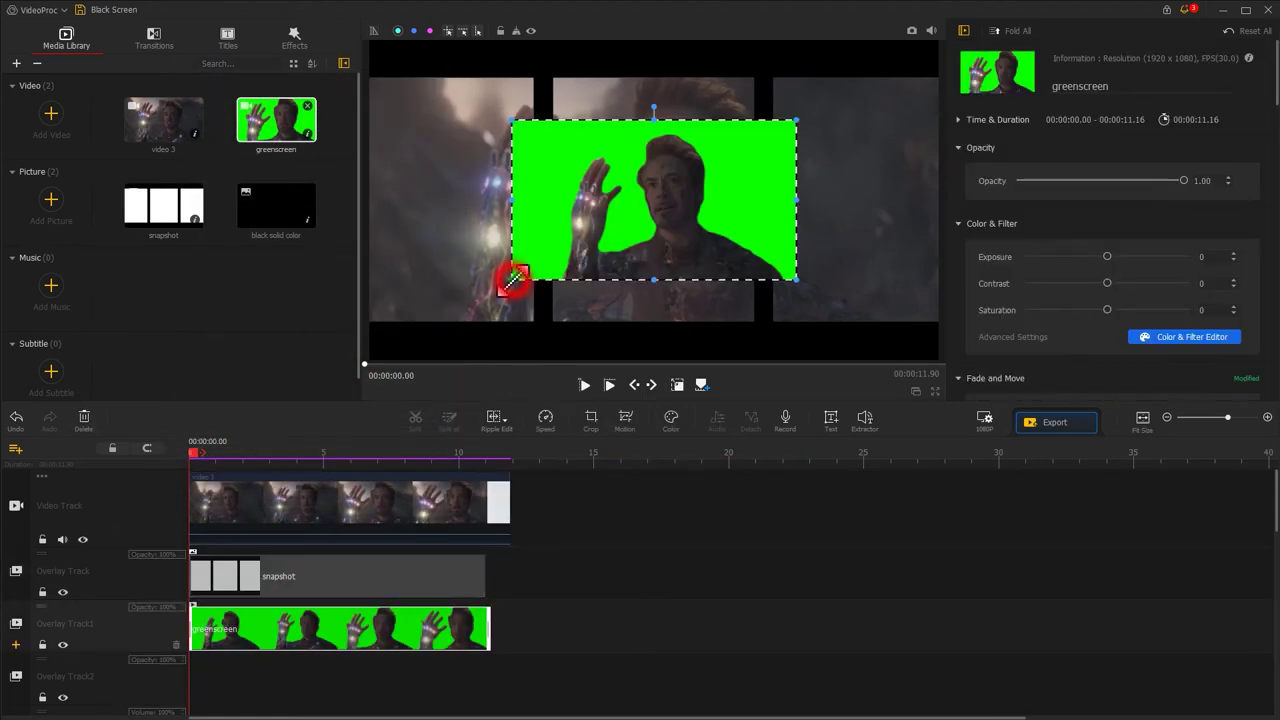
pyautogui.moveTo(512, 279); pyautogui.dragTo(378, 358)
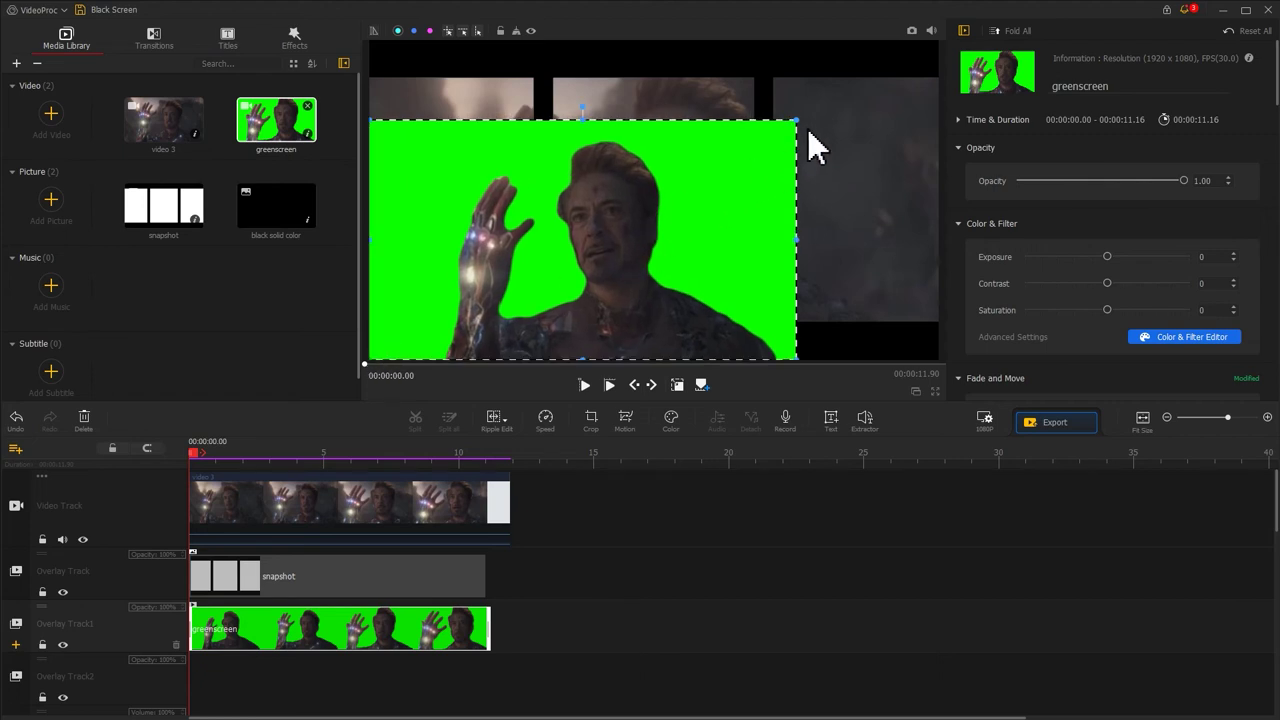
pyautogui.moveTo(796, 120); pyautogui.dragTo(930, 50)
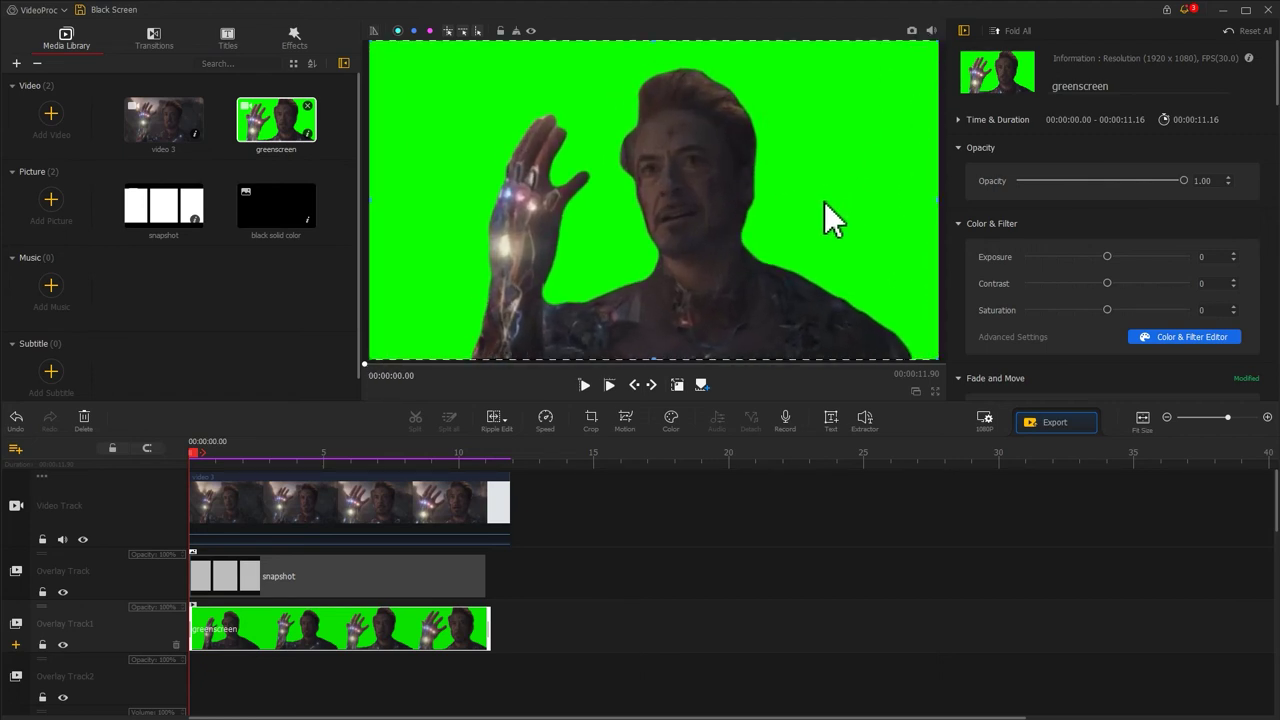
pyautogui.click(676, 384)
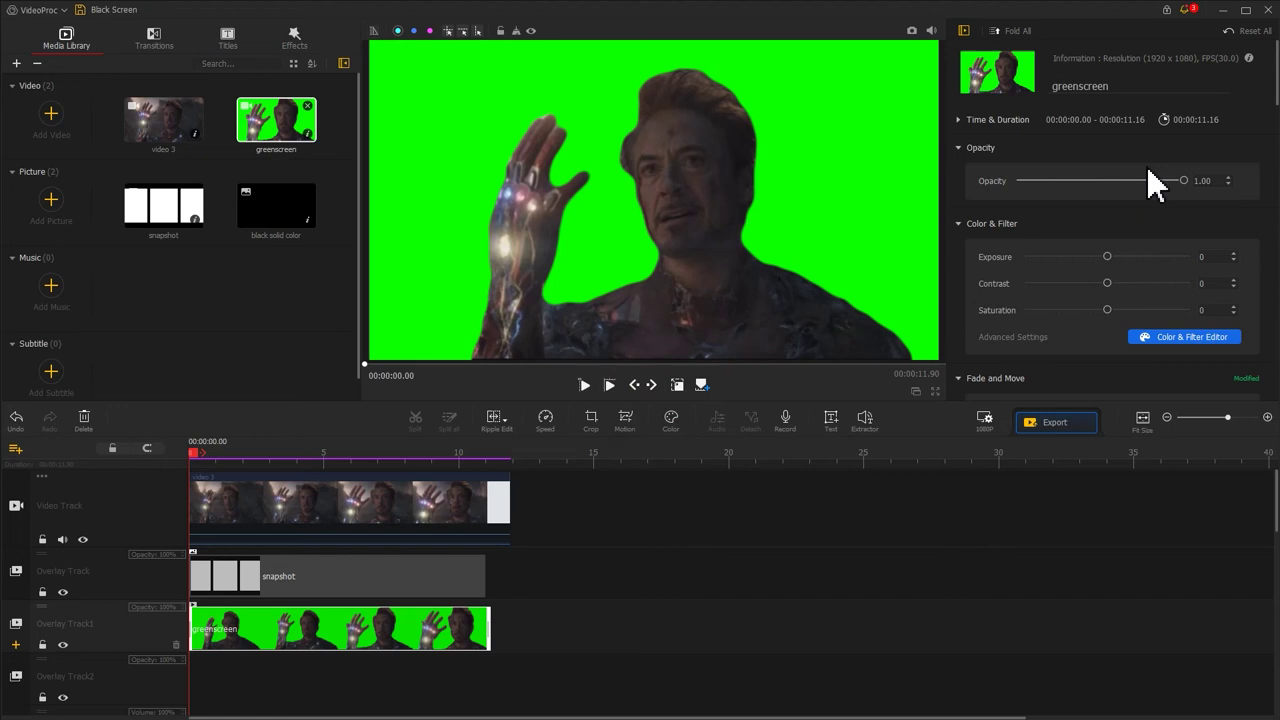
# Turn on Chroma Key (Green Screen) for the greenscreen clip to key out its green.
pyautogui.click(1273, 56)
pyautogui.moveTo(1273, 56); pyautogui.dragTo(1262, 338)
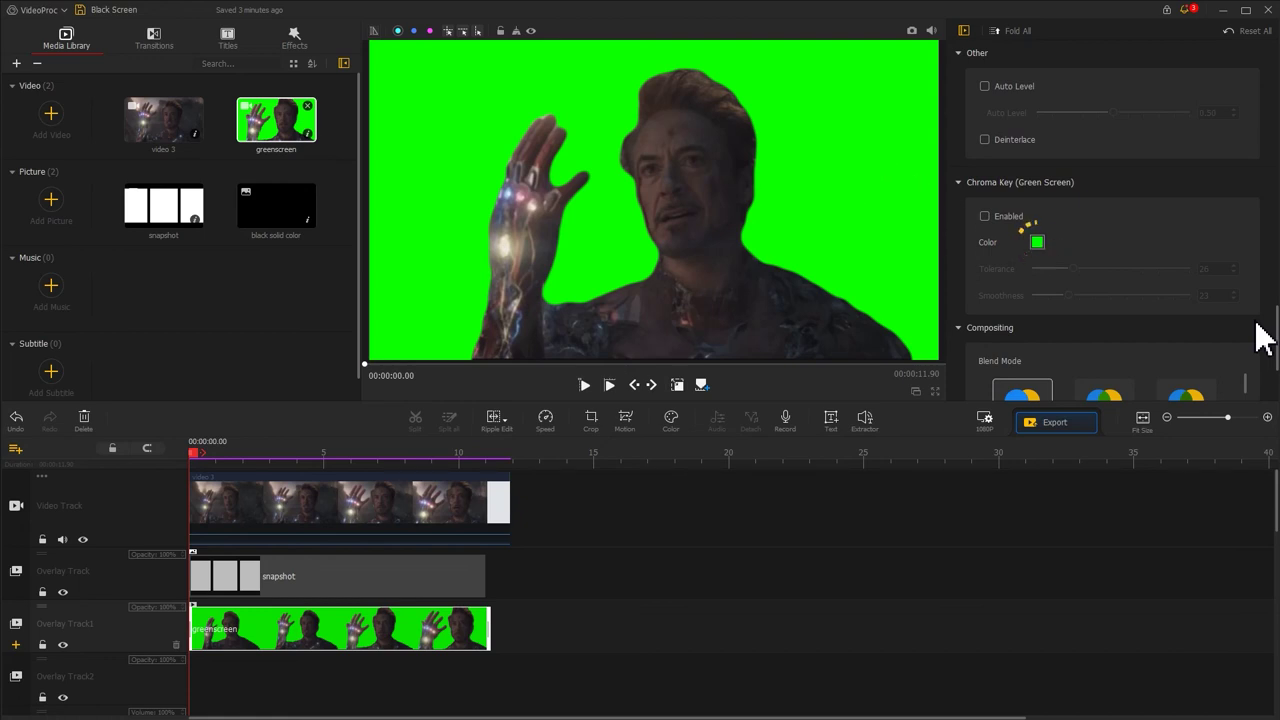
pyautogui.click(984, 216)
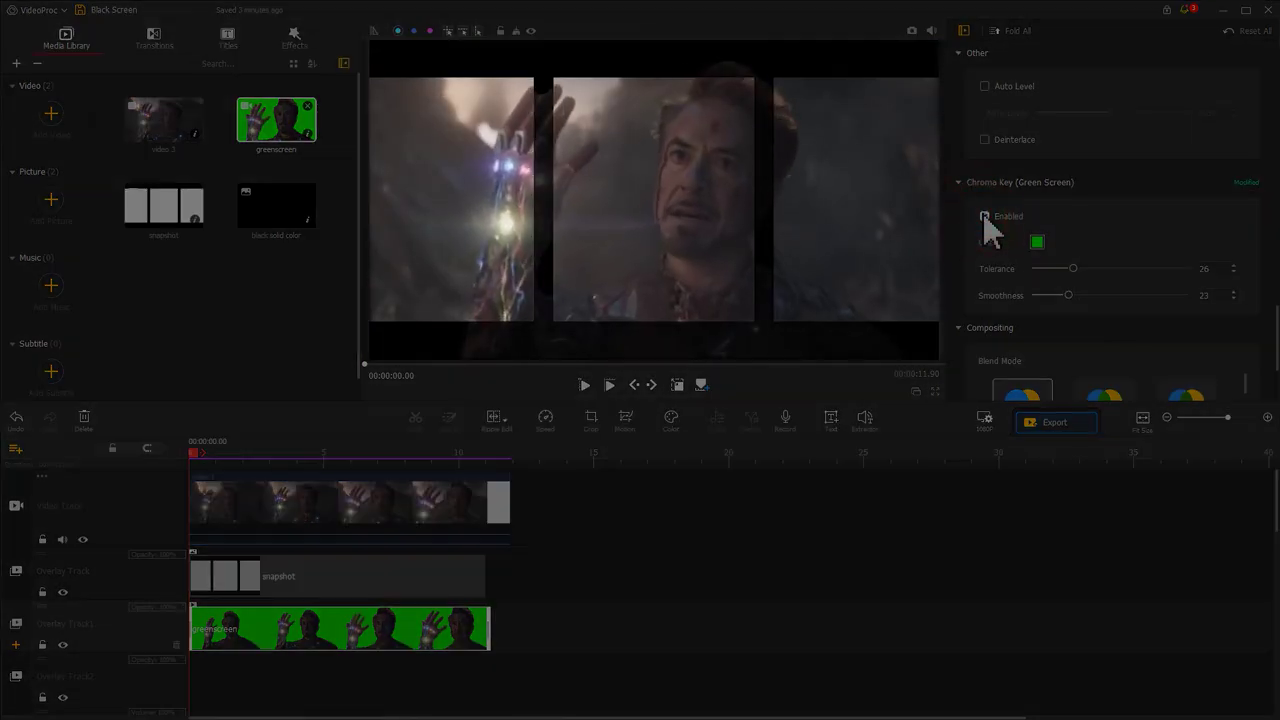